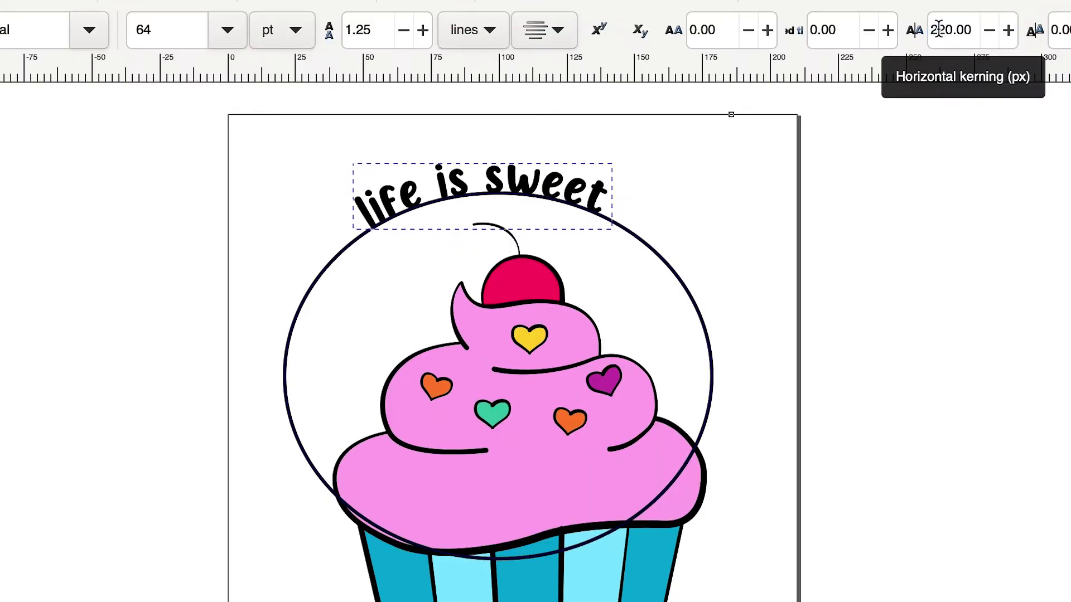
# Adjust the curved text's letter spacing, delete the i's dot and move the heart over the i.
pyautogui.click(938, 29)
pyautogui.press('Return')
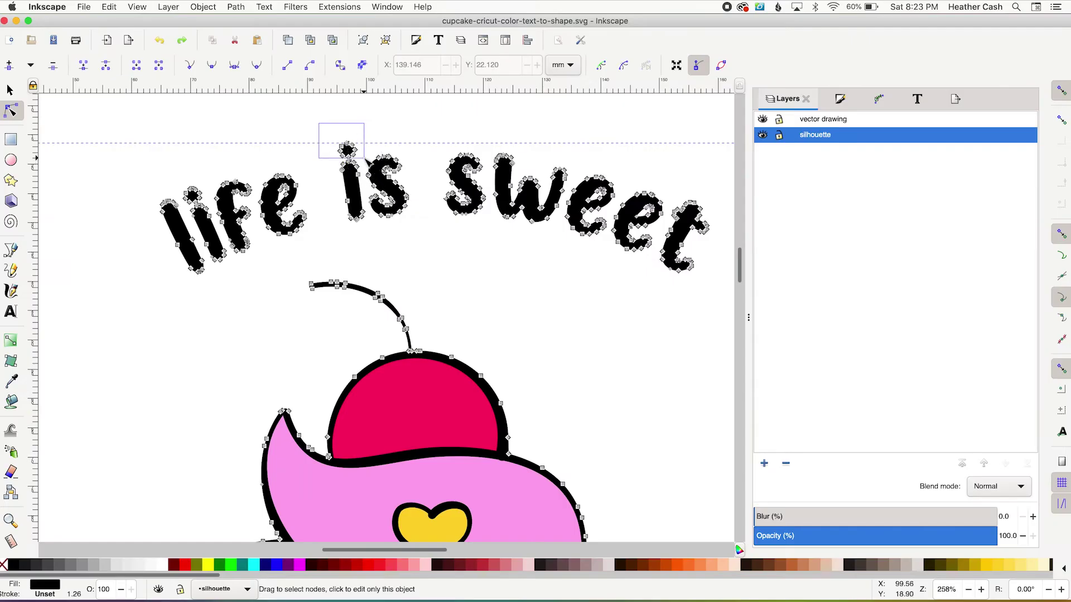
pyautogui.moveTo(366, 159); pyautogui.dragTo(365, 159)
pyautogui.press('Delete')
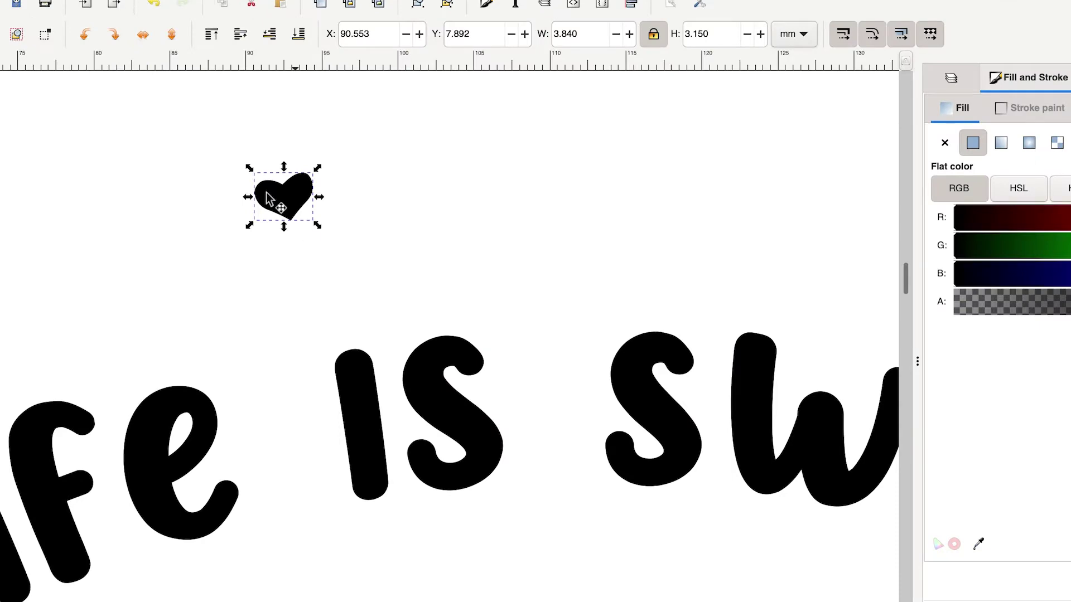
pyautogui.moveTo(262, 194); pyautogui.dragTo(297, 272)
pyautogui.moveTo(333, 305); pyautogui.dragTo(349, 356)
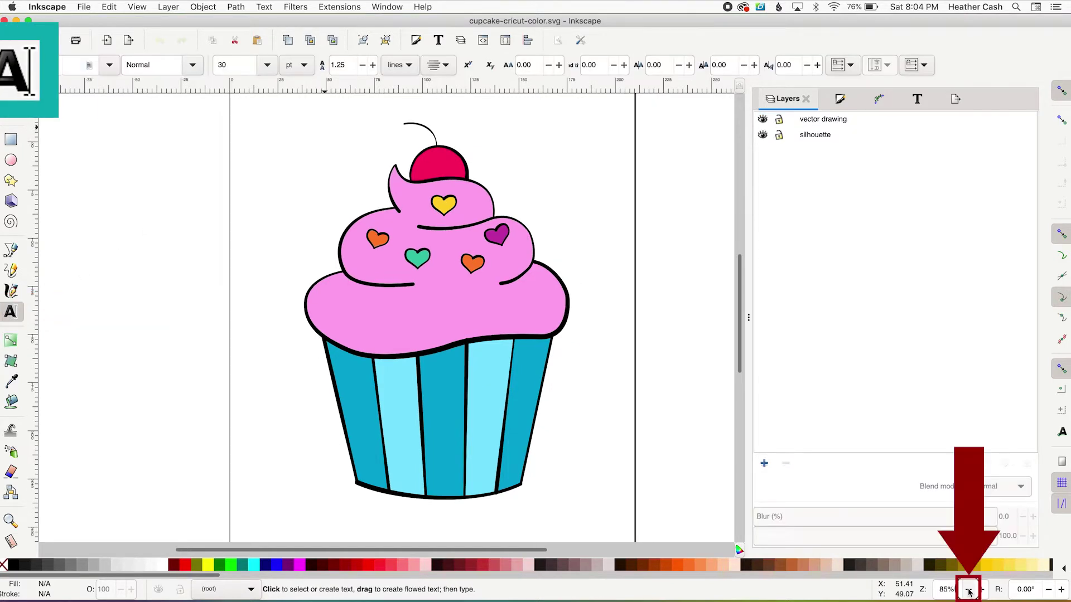
# Zoom out to the whole page and type 'life is sweet' above the cupcake.
pyautogui.click(970, 592)
pyautogui.click(969, 593)
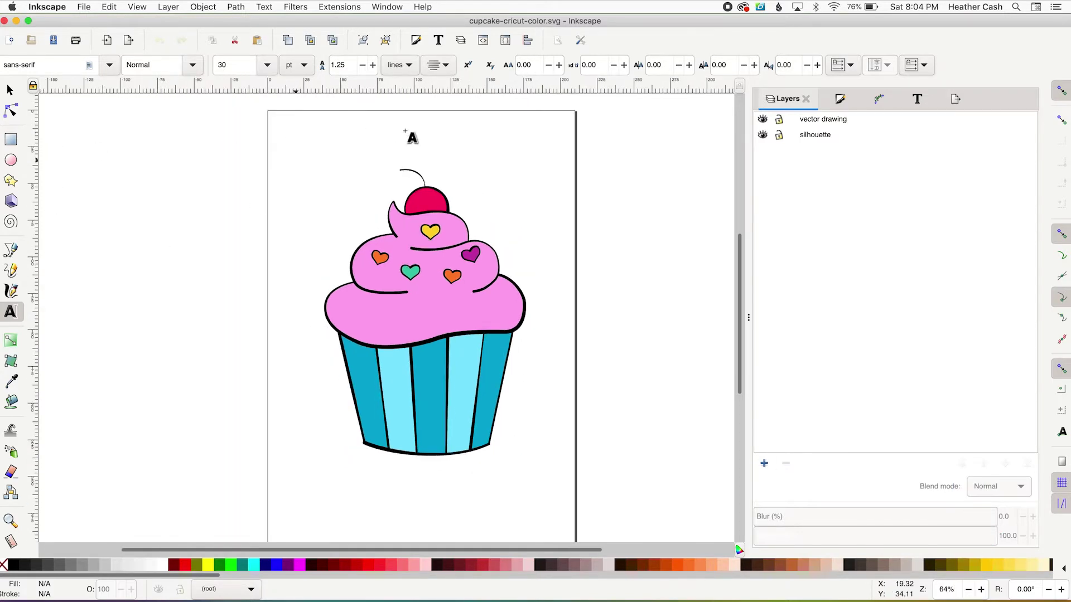
pyautogui.click(426, 133)
pyautogui.write('life is sweet')
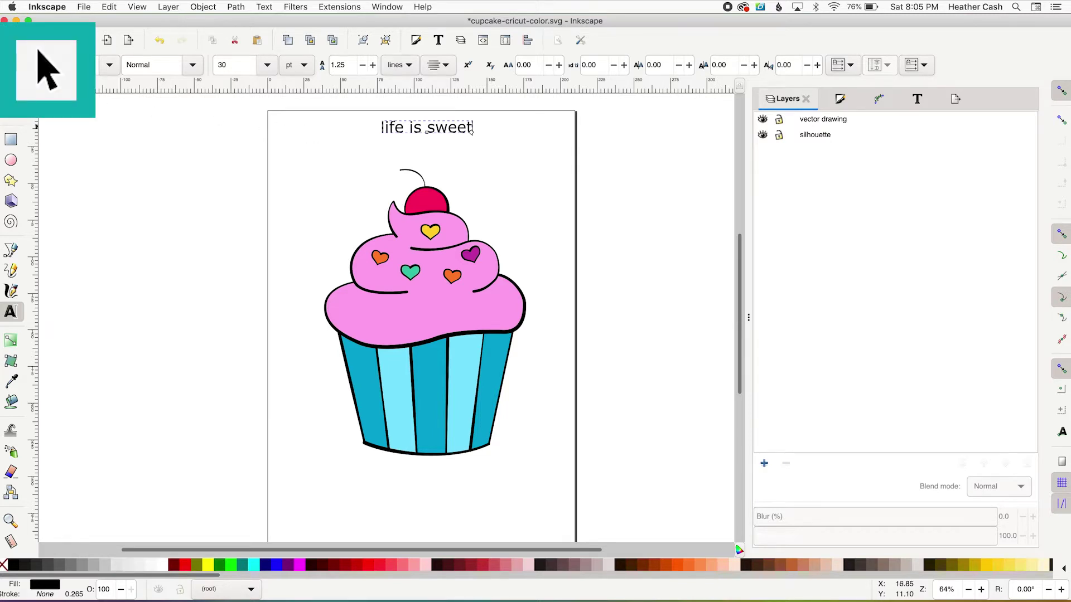
pyautogui.press('F1')
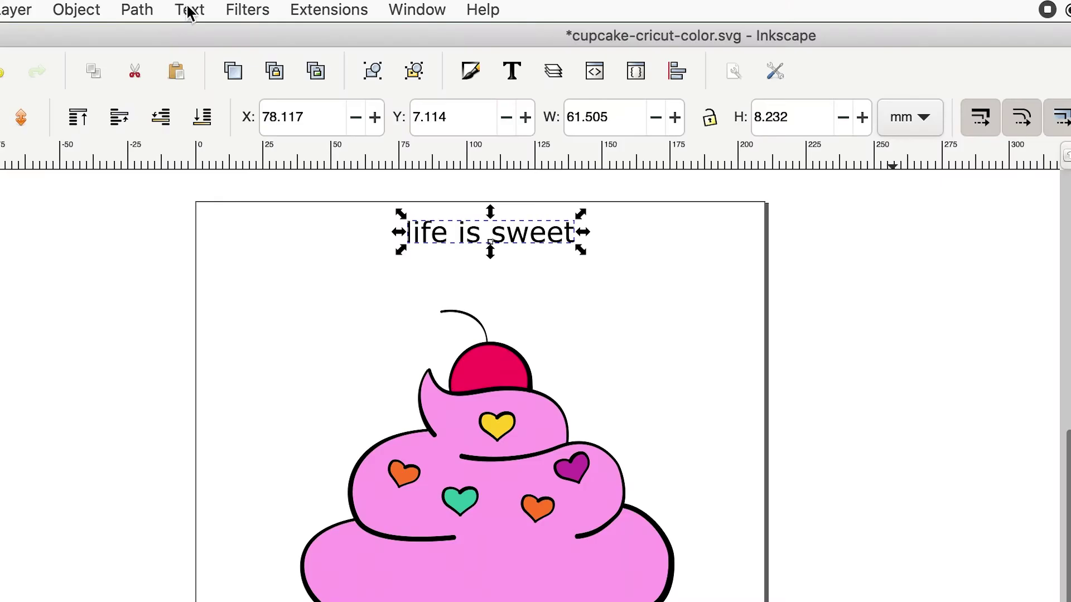
# In Text and Font, apply the Almond Nougat font at 48 pt to 'life is sweet'.
pyautogui.click(264, 7)
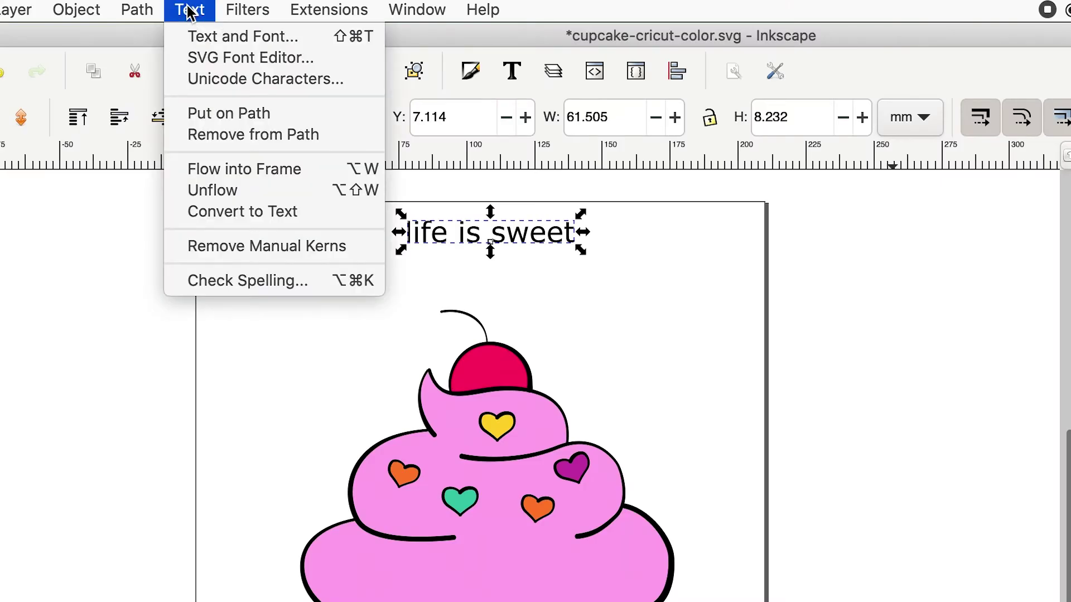
pyautogui.click(199, 34)
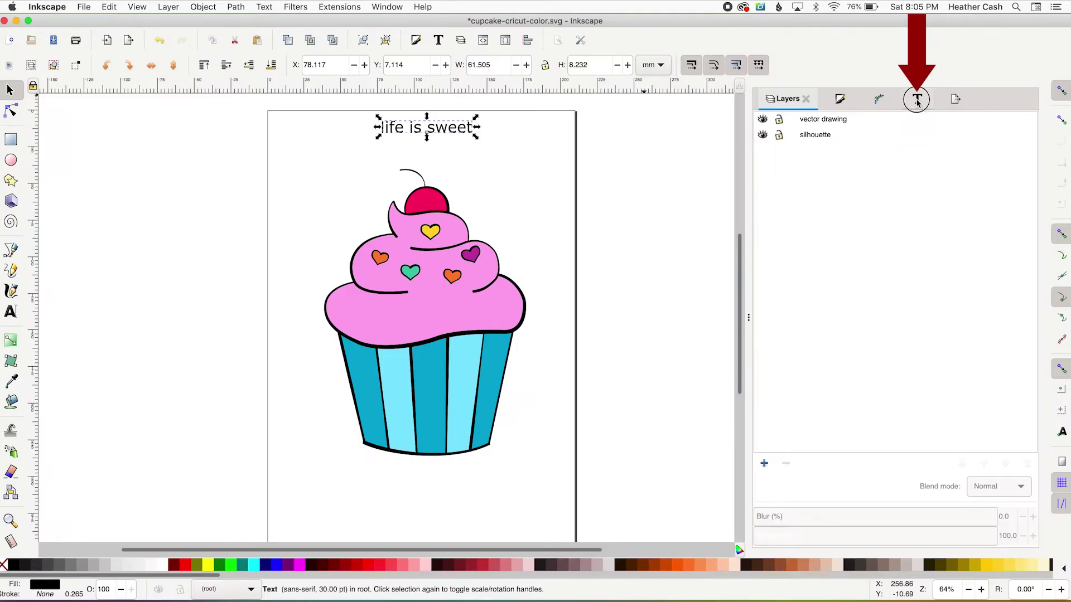
pyautogui.click(917, 100)
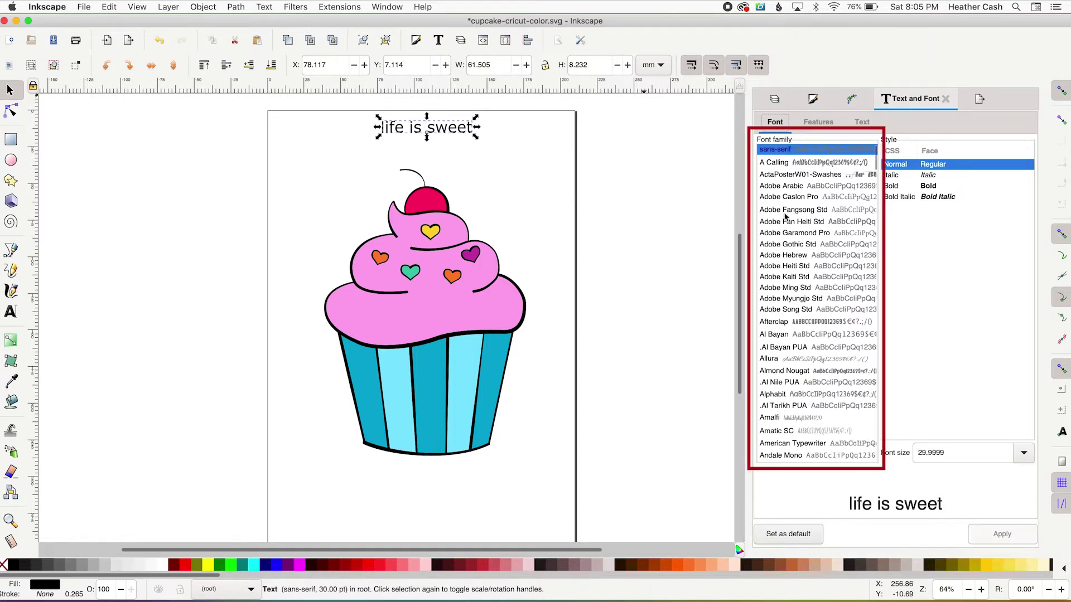
pyautogui.click(786, 370)
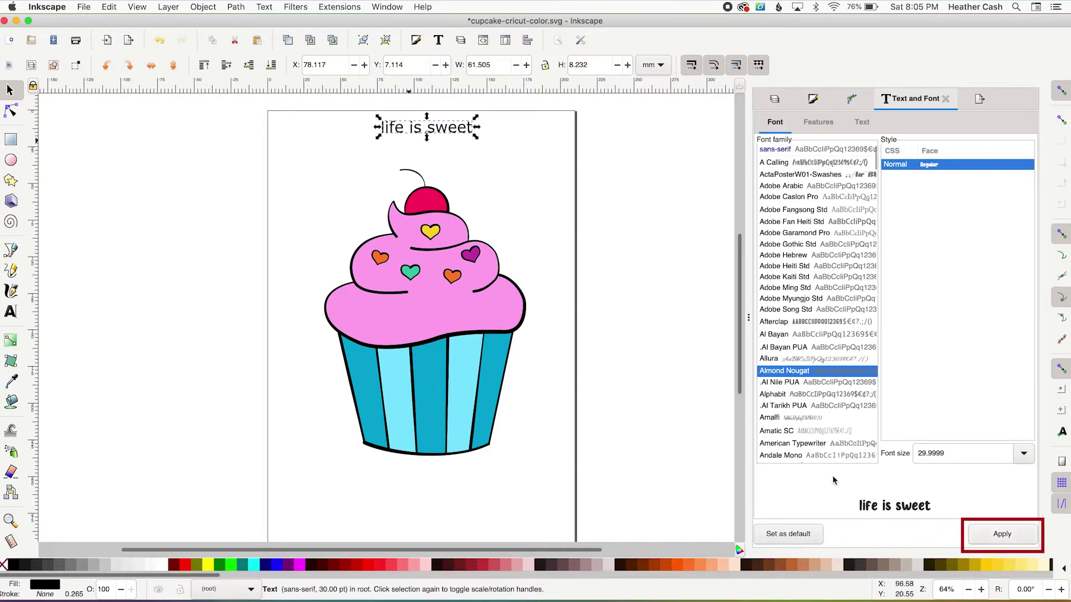
pyautogui.click(1023, 454)
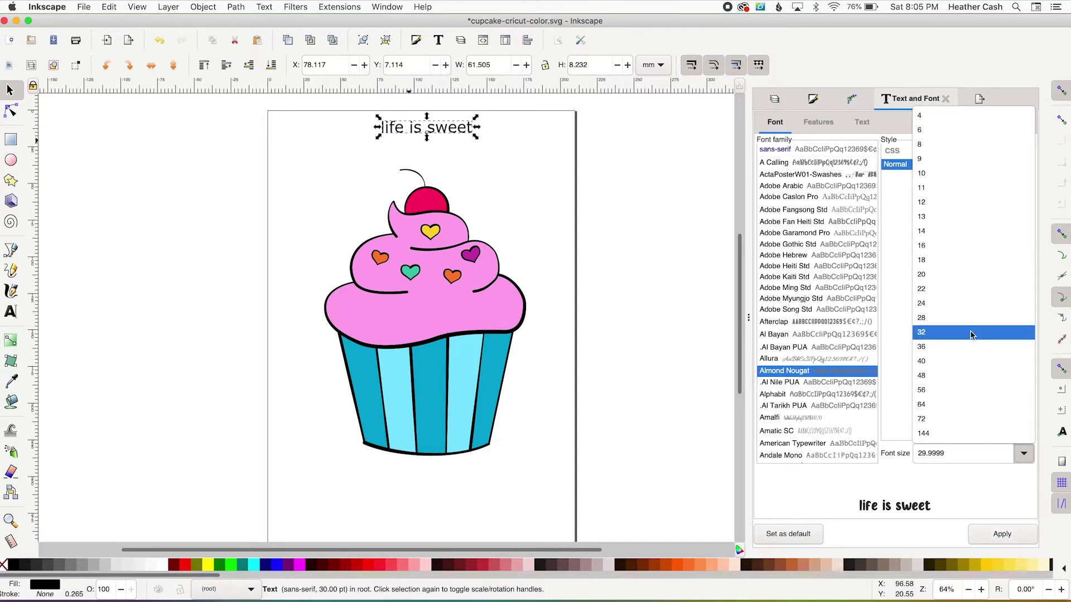
pyautogui.click(971, 376)
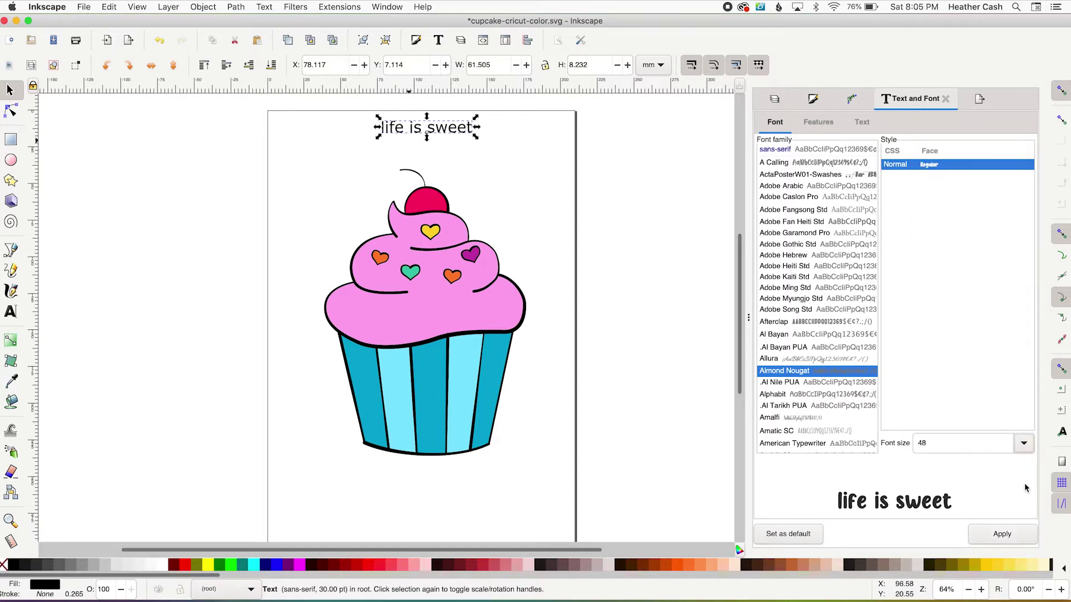
pyautogui.click(1006, 540)
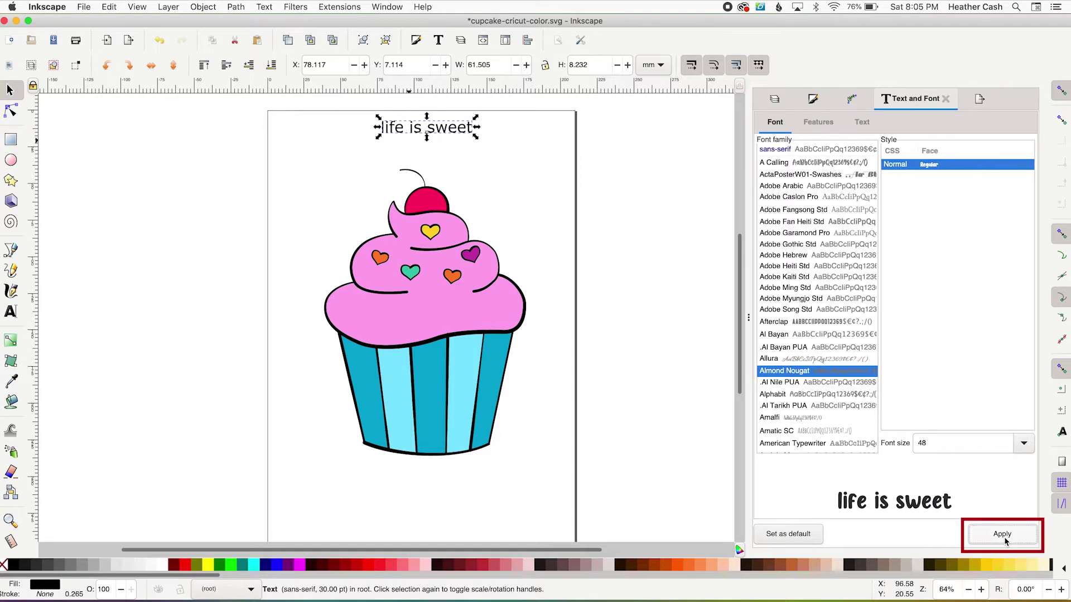
# Set the text size to 64 pt in the tool controls, keeping Almond Nougat as the font.
pyautogui.click(10, 313)
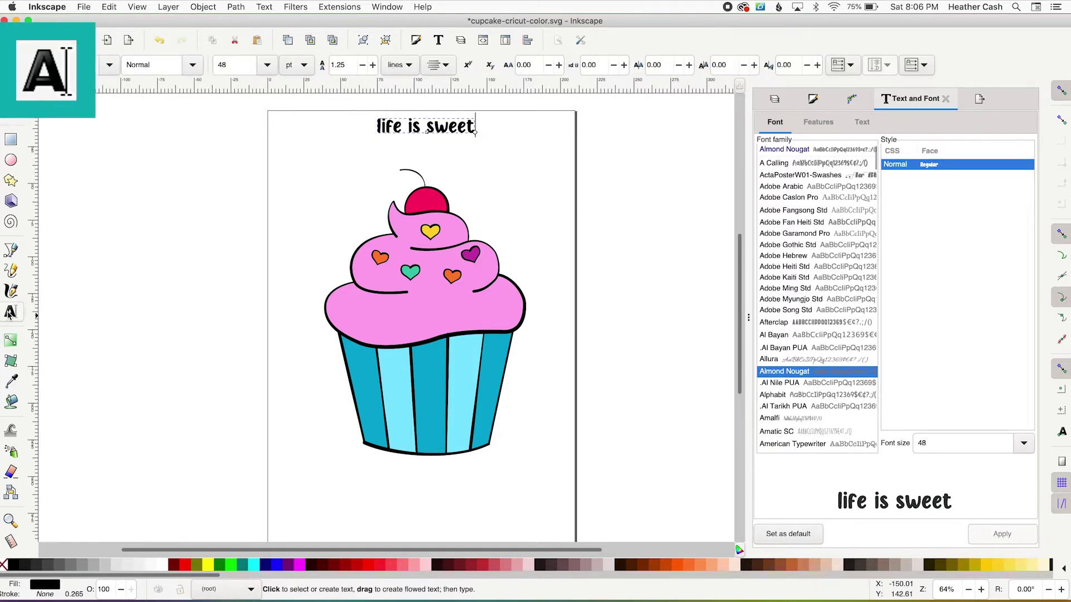
pyautogui.click(267, 64)
pyautogui.click(241, 372)
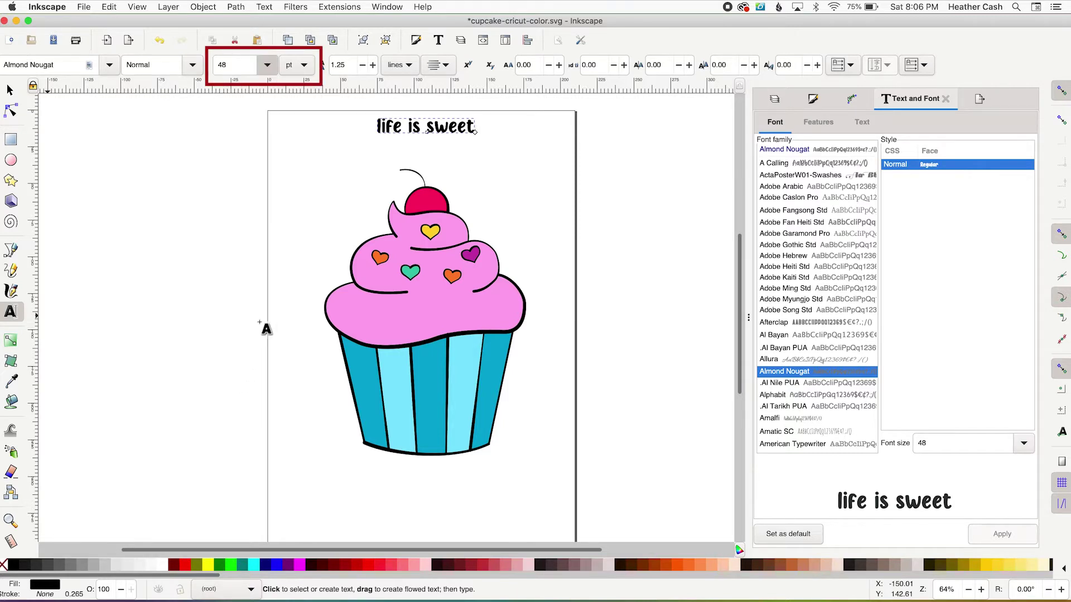
pyautogui.click(110, 64)
pyautogui.press('Escape')
pyautogui.click(110, 64)
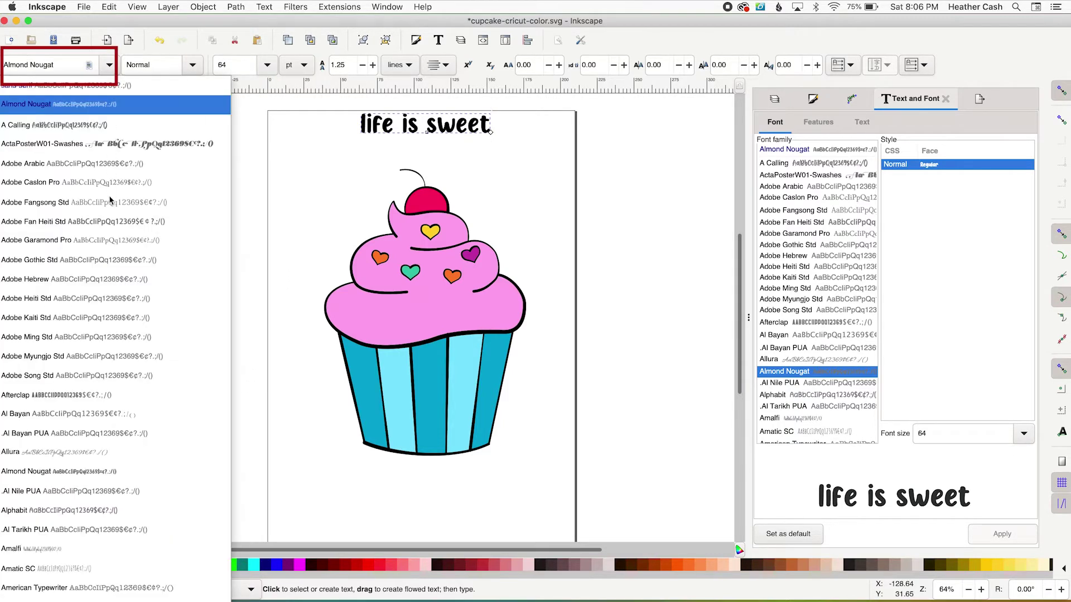
pyautogui.press('Escape')
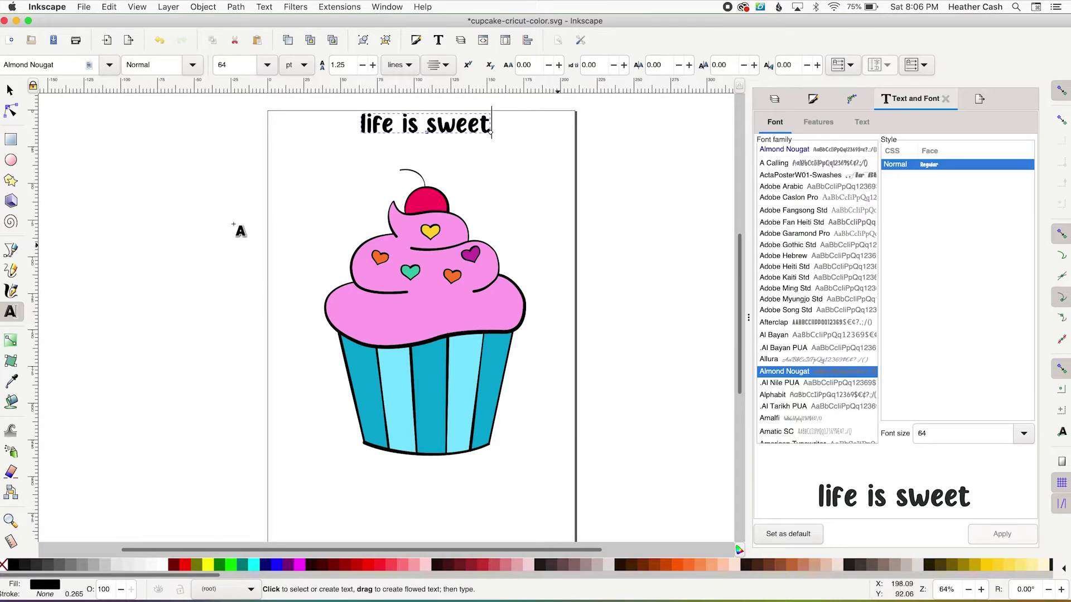
# Draw an ellipse over the cupcake top and put the 'life is sweet' text on its path.
pyautogui.click(10, 161)
pyautogui.moveTo(298, 153); pyautogui.dragTo(529, 350)
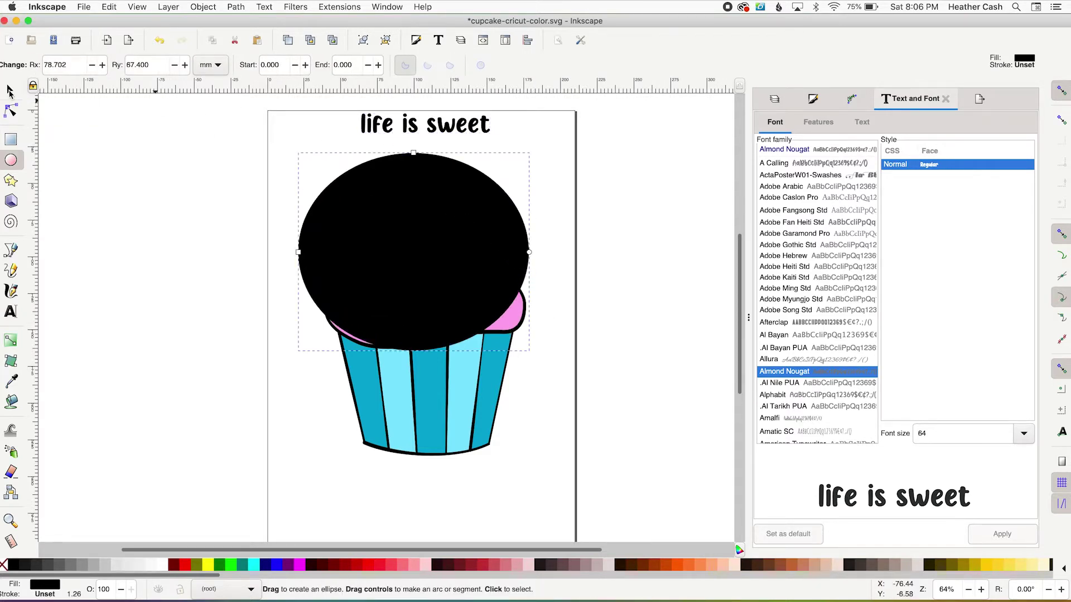
pyautogui.click(10, 91)
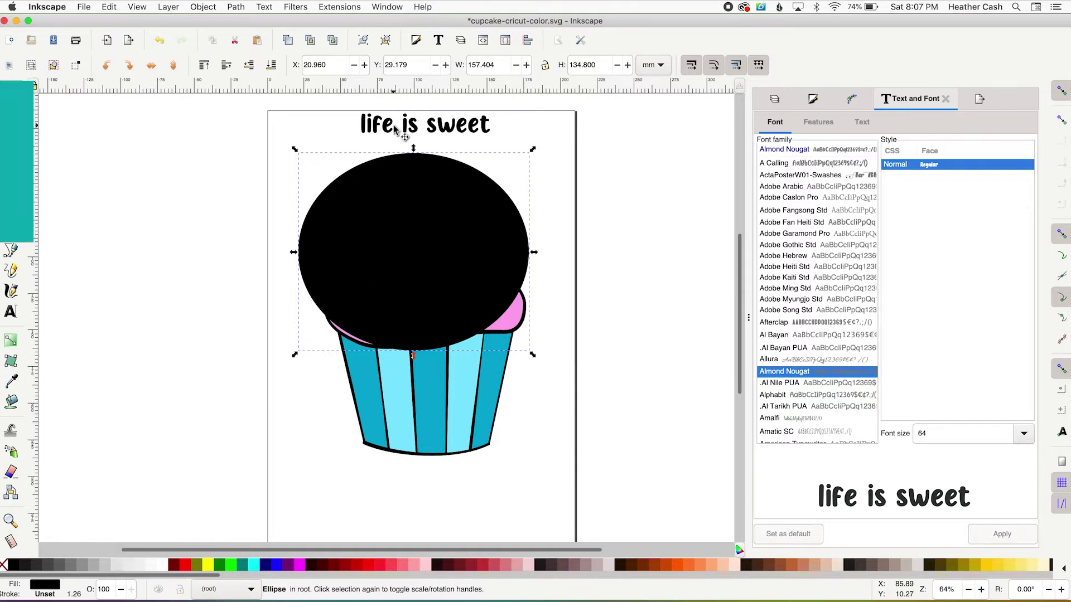
pyautogui.press('shift')
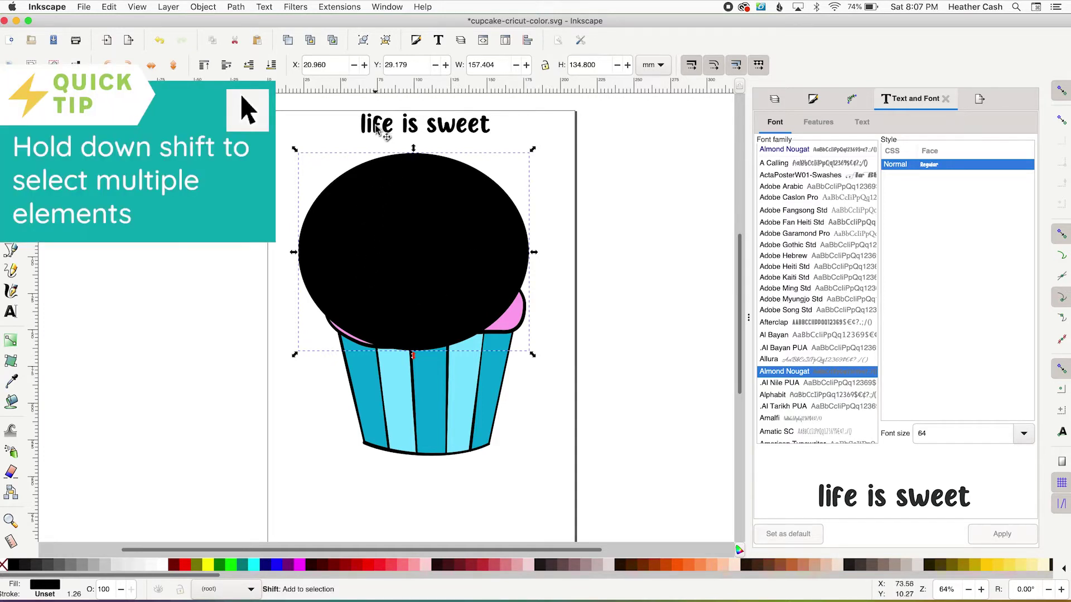
pyautogui.keyDown('shift'); pyautogui.click(377, 130); pyautogui.keyUp('shift')
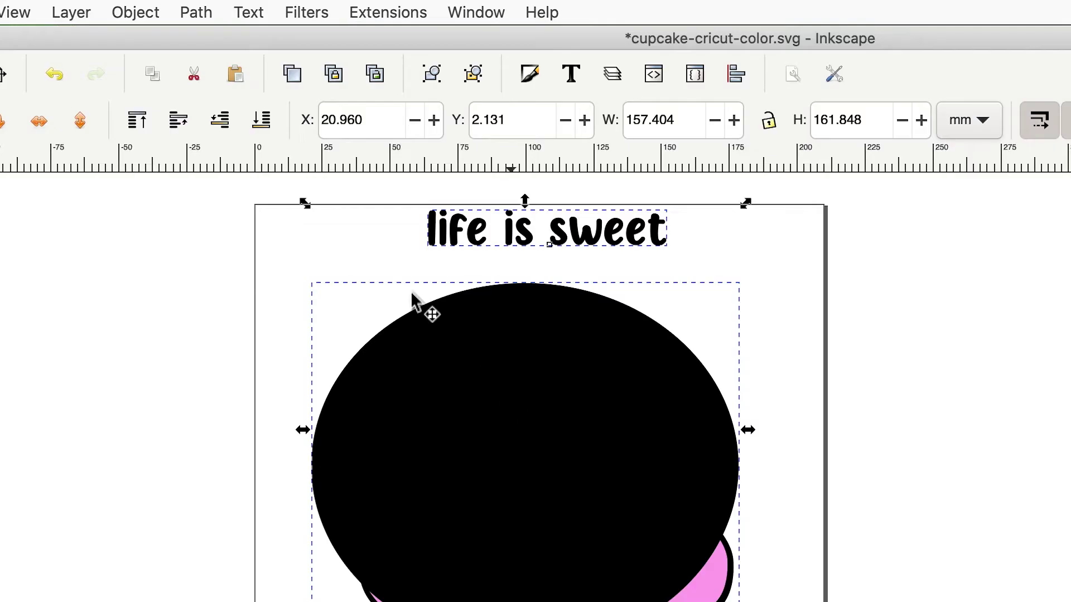
pyautogui.click(249, 16)
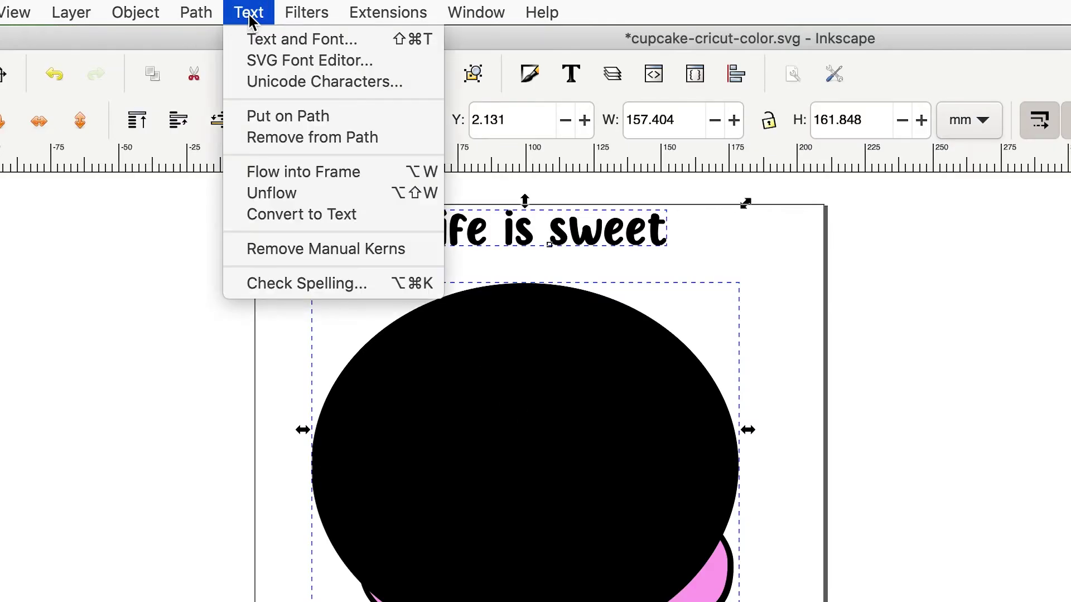
pyautogui.click(278, 126)
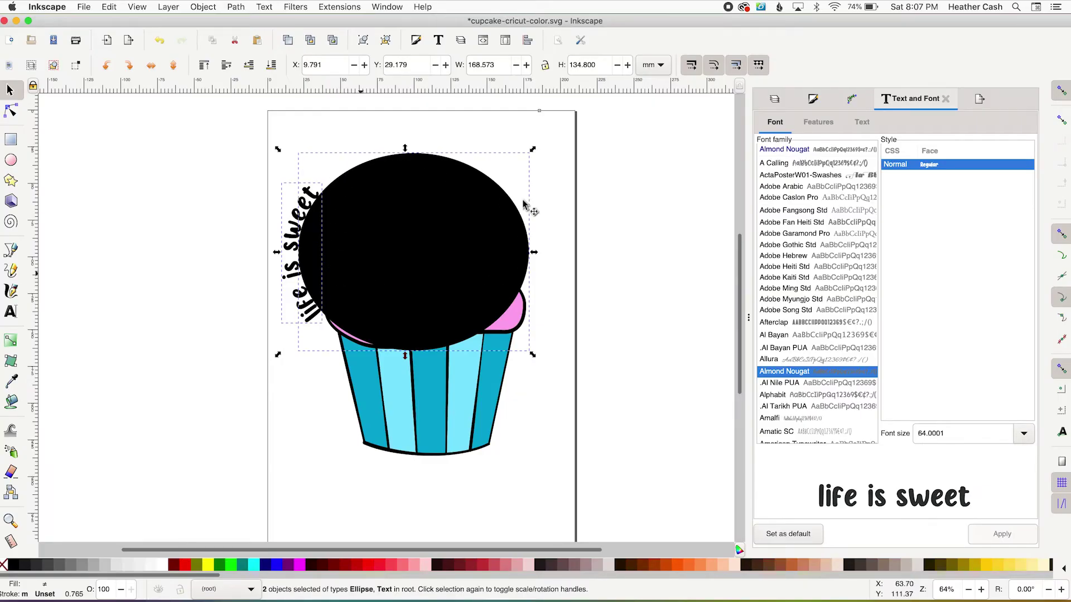
# Remove the ellipse's fill and give it a flat black stroke.
pyautogui.click(613, 190)
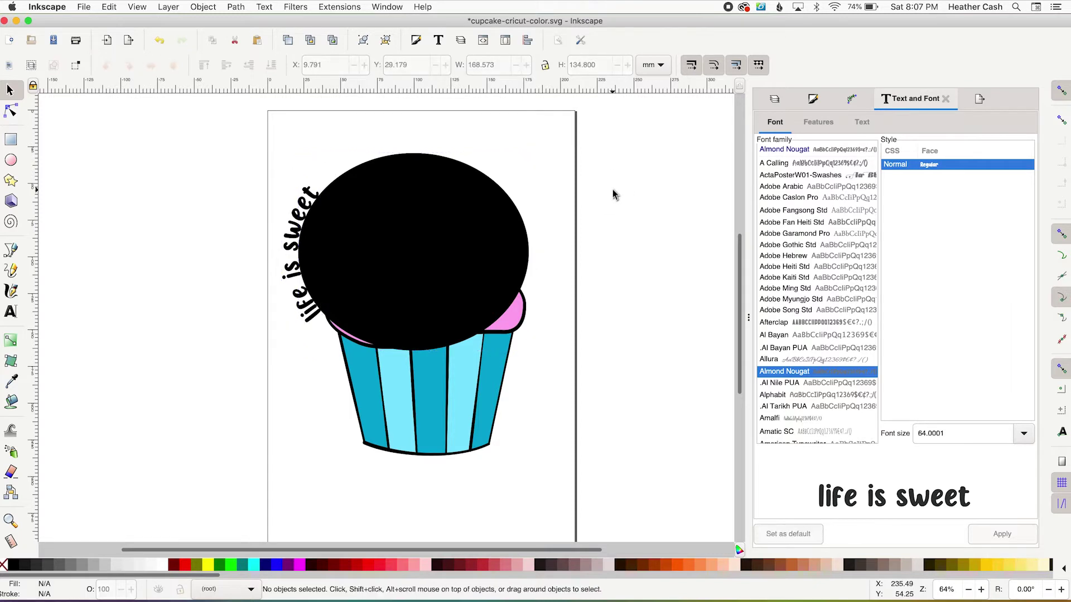
pyautogui.click(377, 229)
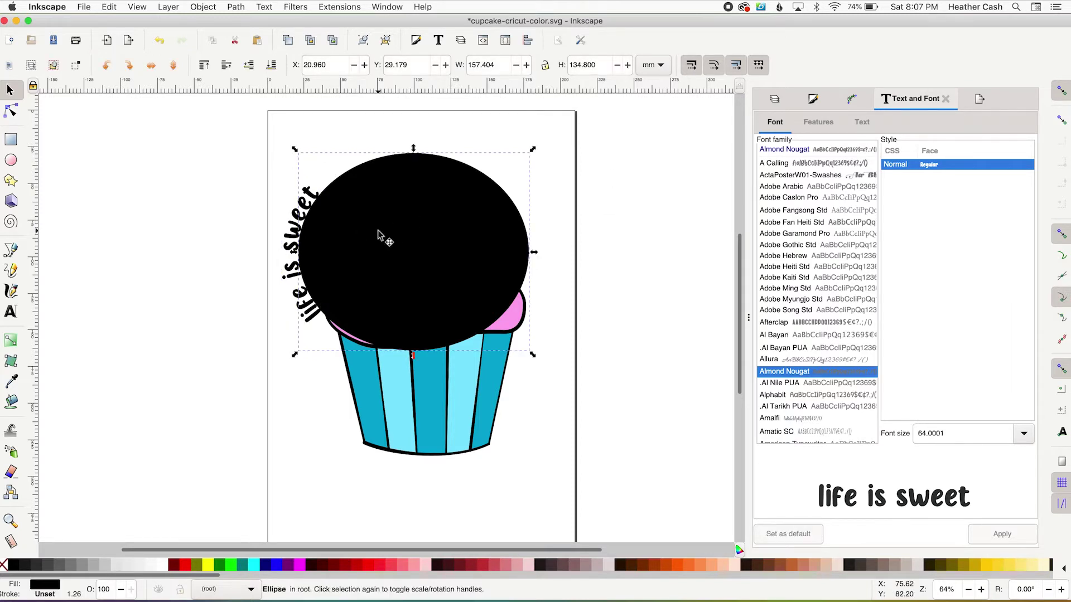
pyautogui.click(814, 99)
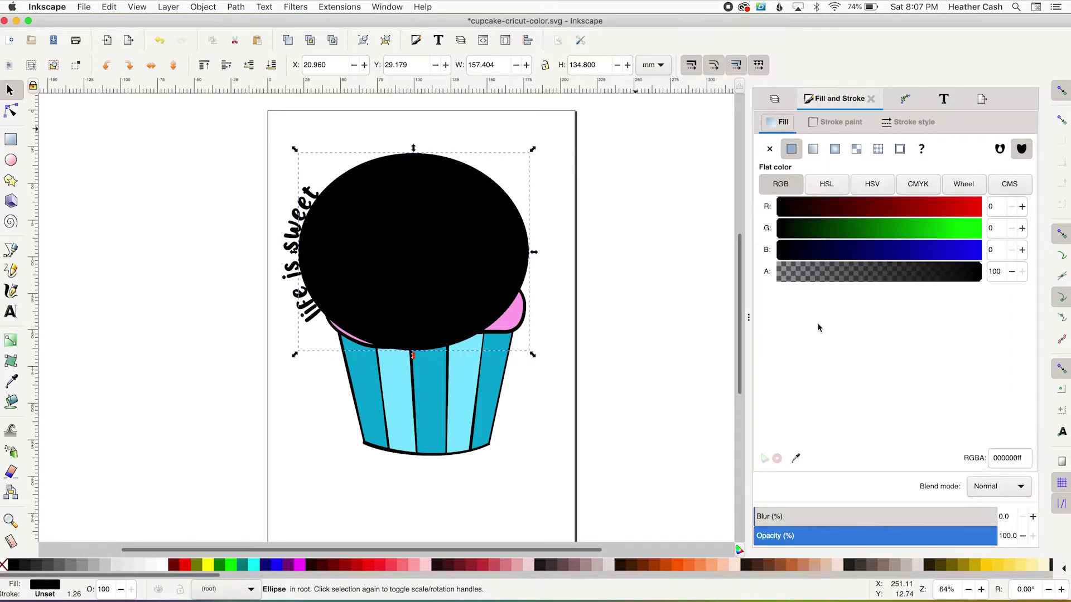
pyautogui.click(770, 150)
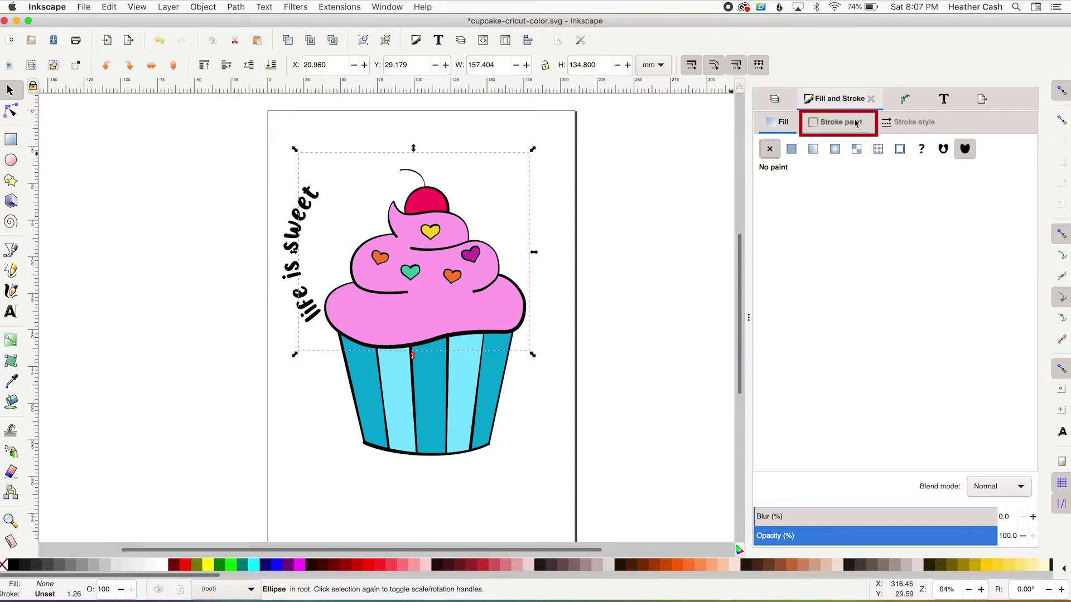
pyautogui.click(827, 122)
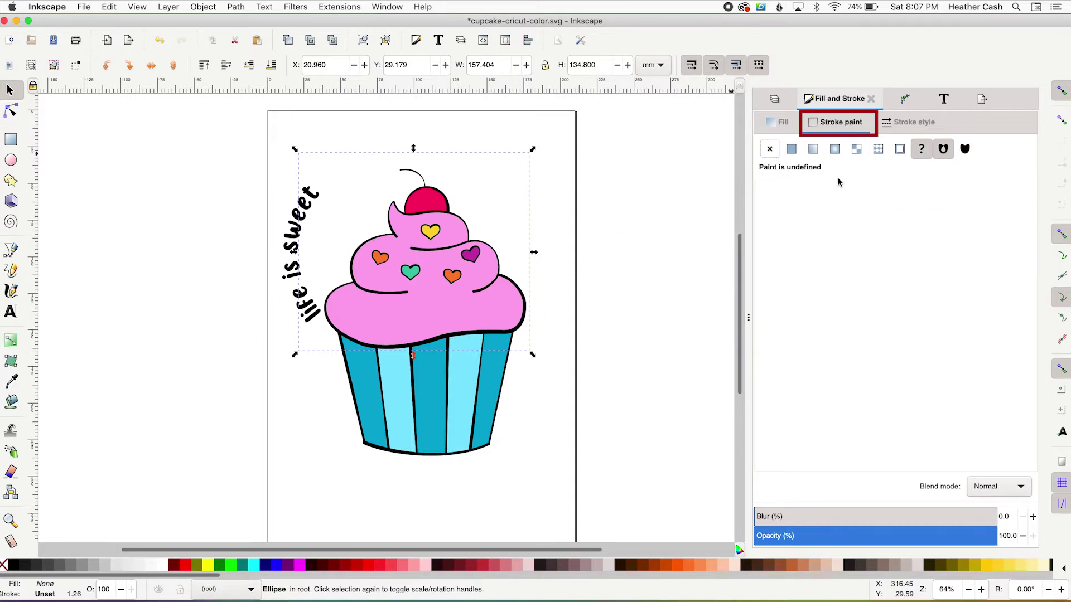
pyautogui.click(792, 150)
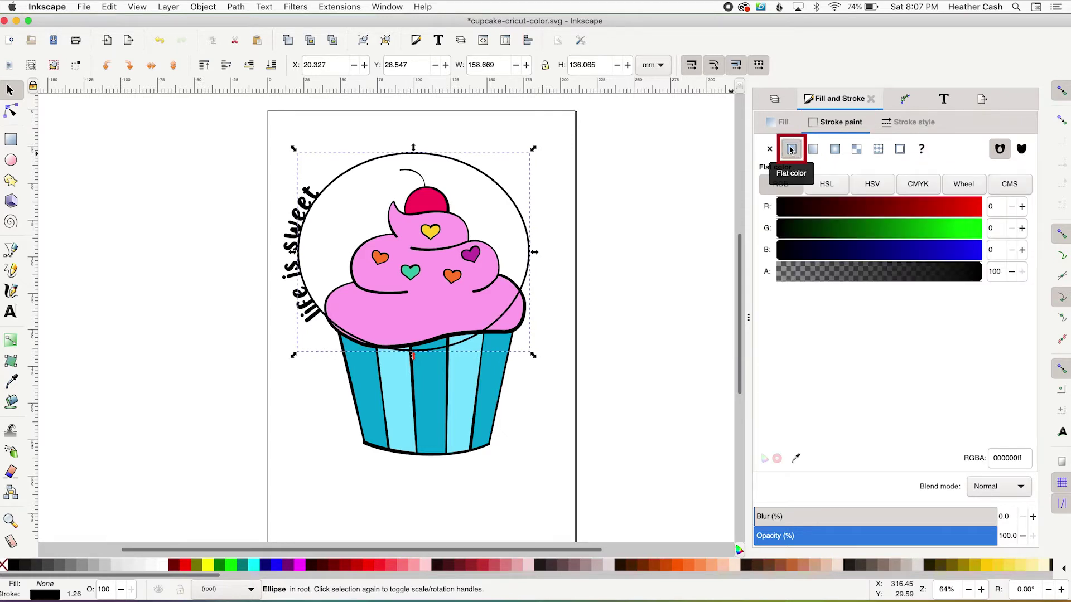
pyautogui.press('Escape')
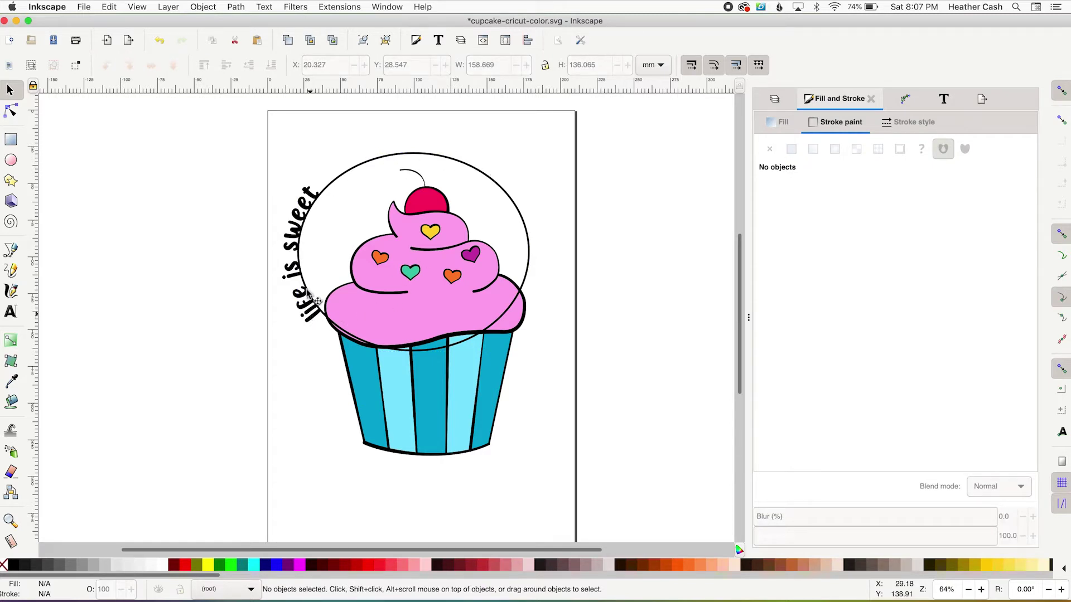
# Set the curved text's horizontal kerning to 30, then 300, and finally 270.
pyautogui.click(11, 312)
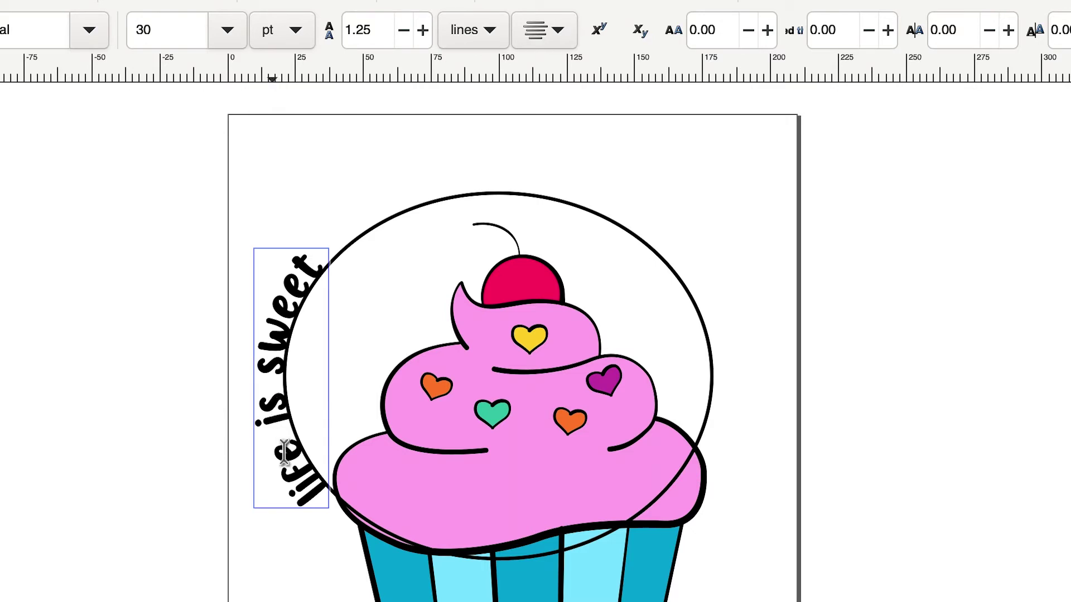
pyautogui.click(310, 495)
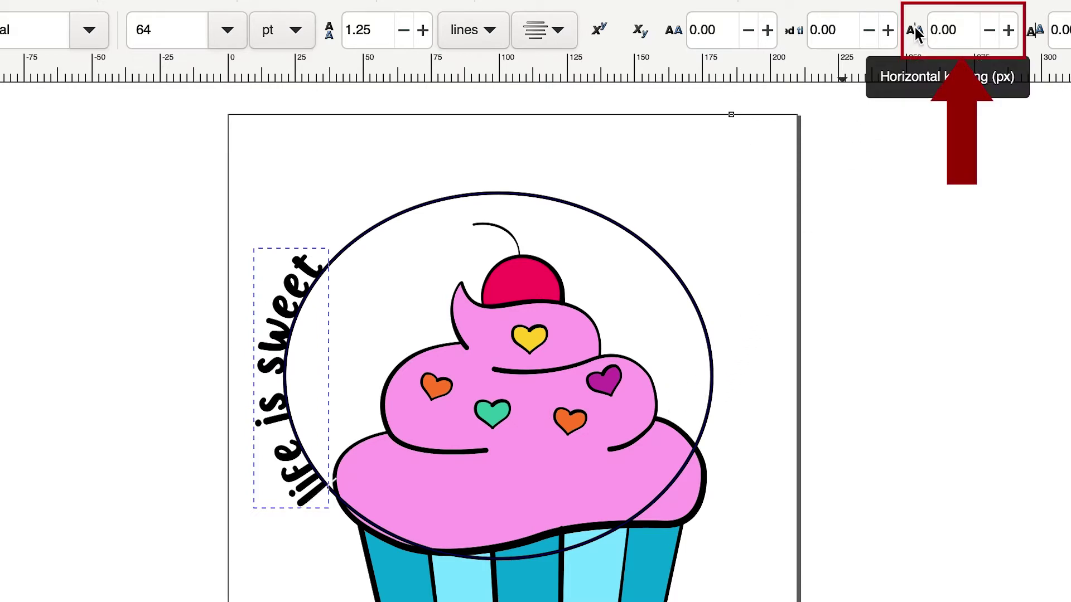
pyautogui.moveTo(953, 26); pyautogui.dragTo(930, 33)
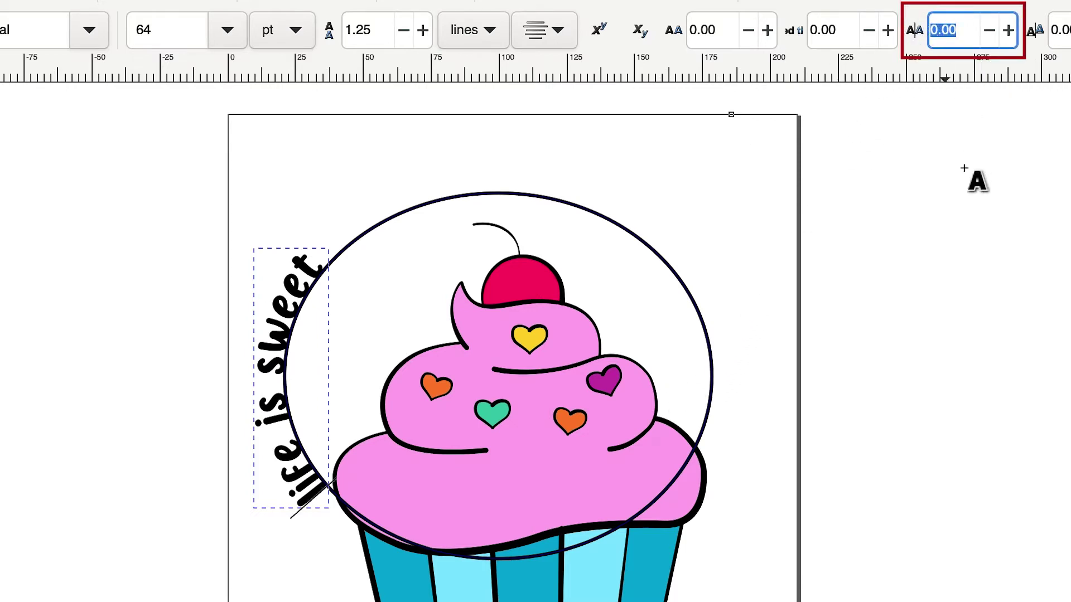
pyautogui.write('30')
pyautogui.press('Return')
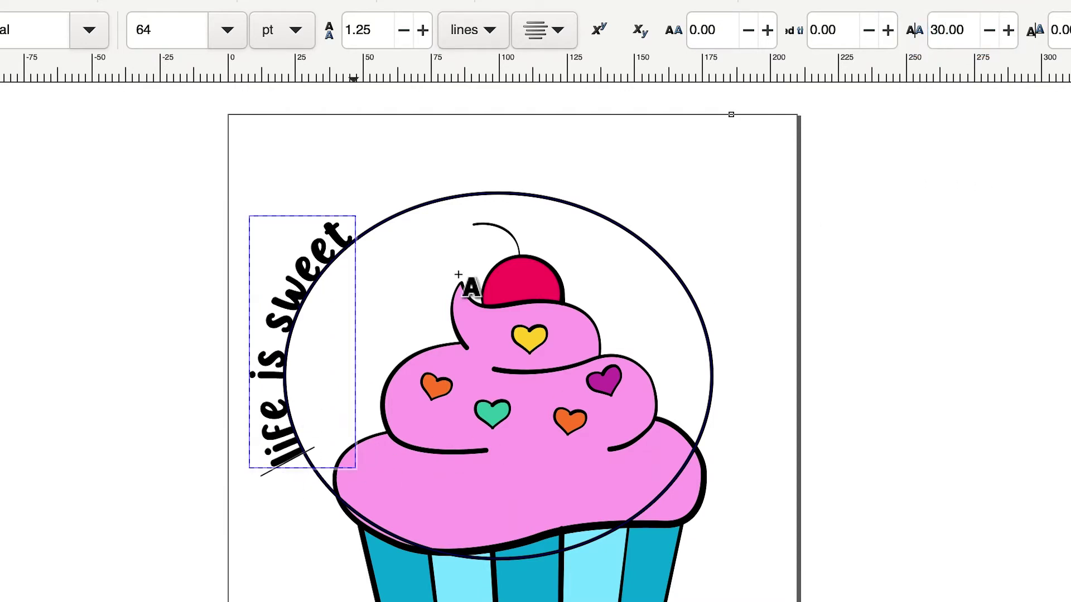
pyautogui.click(937, 30)
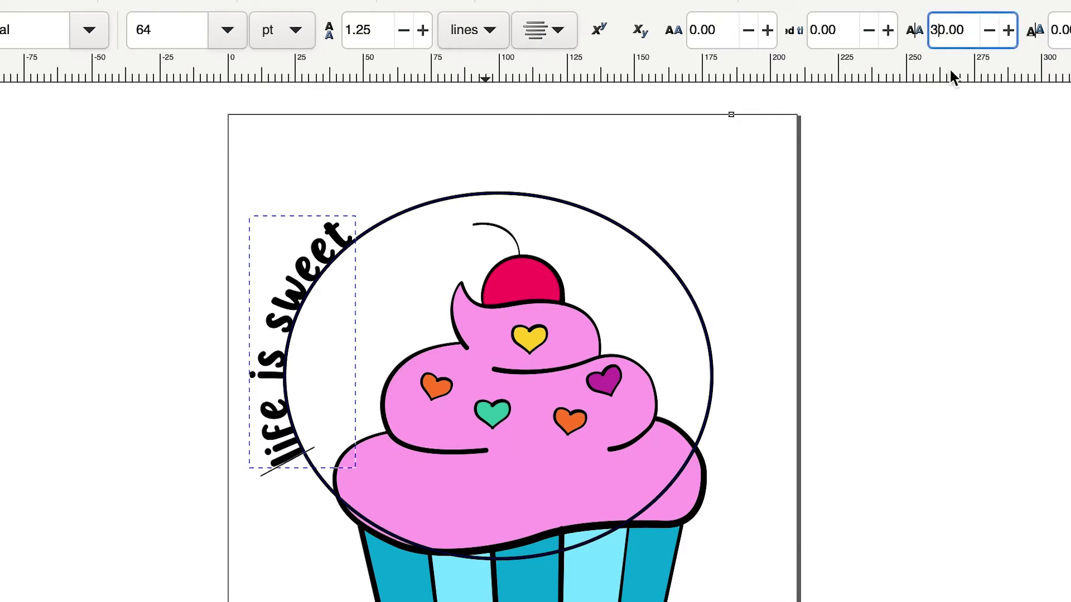
pyautogui.write('0')
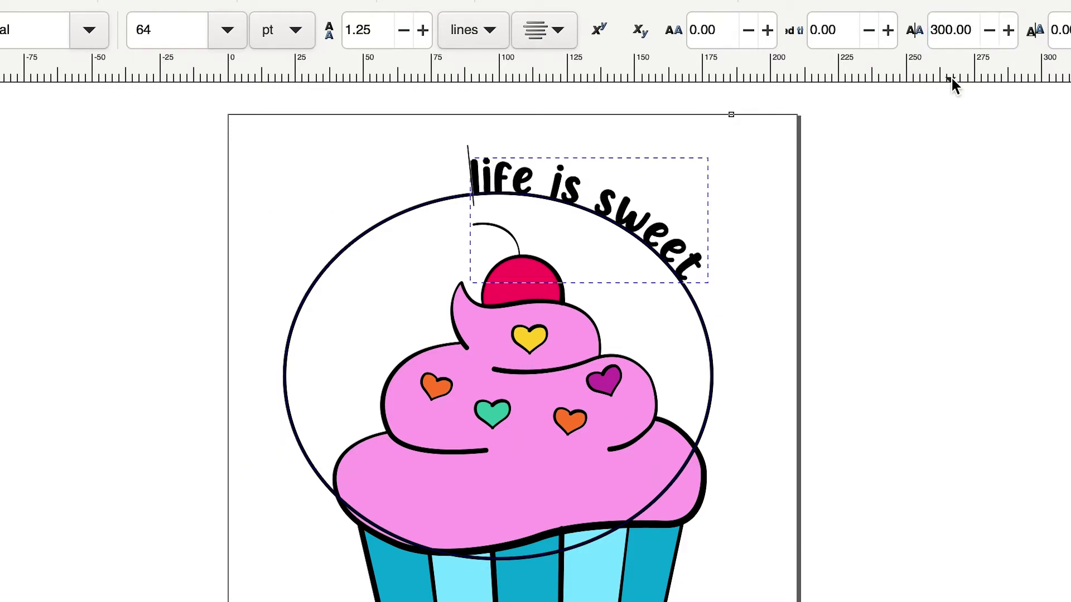
pyautogui.moveTo(947, 30); pyautogui.dragTo(911, 29)
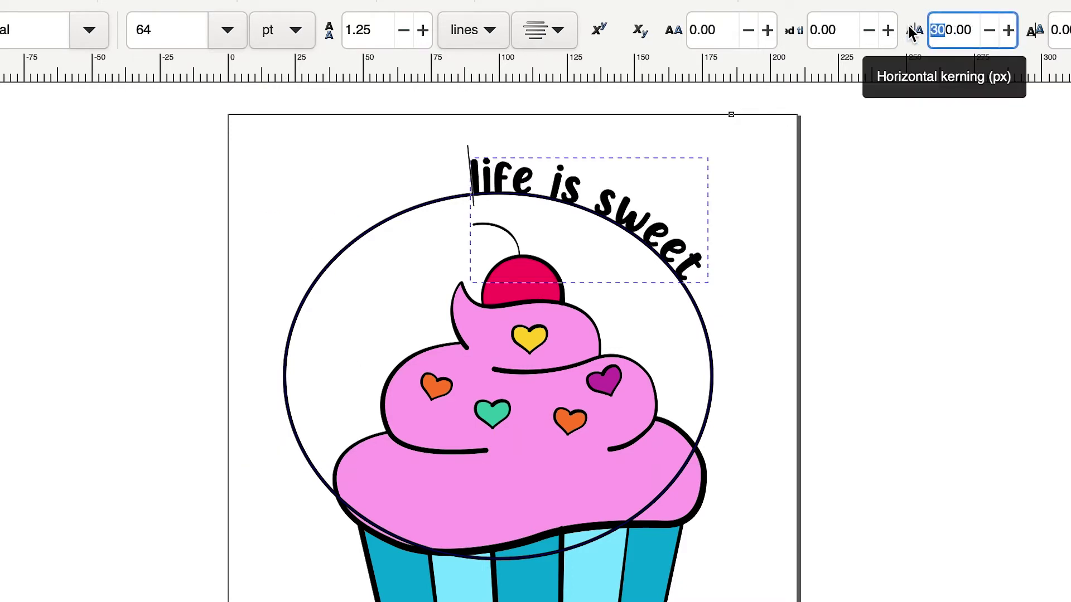
pyautogui.write('27')
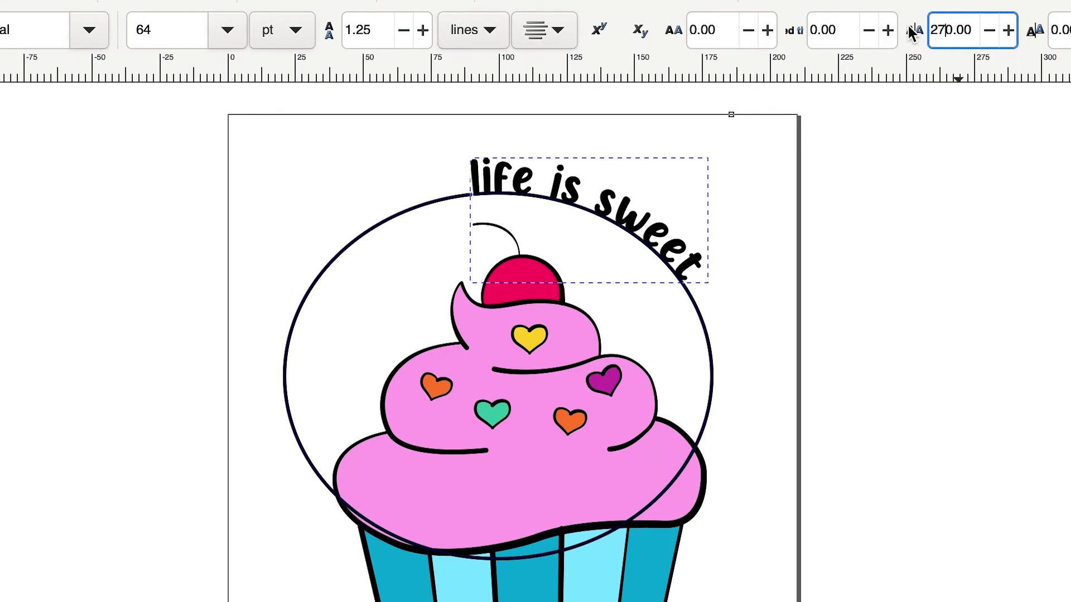
pyautogui.press('Return')
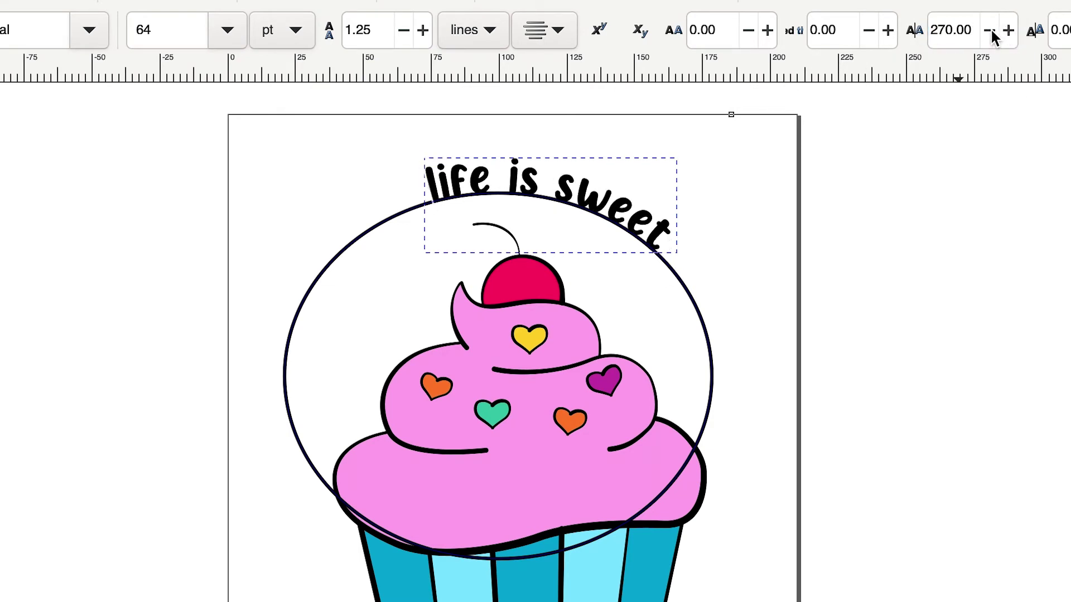
pyautogui.press('F1')
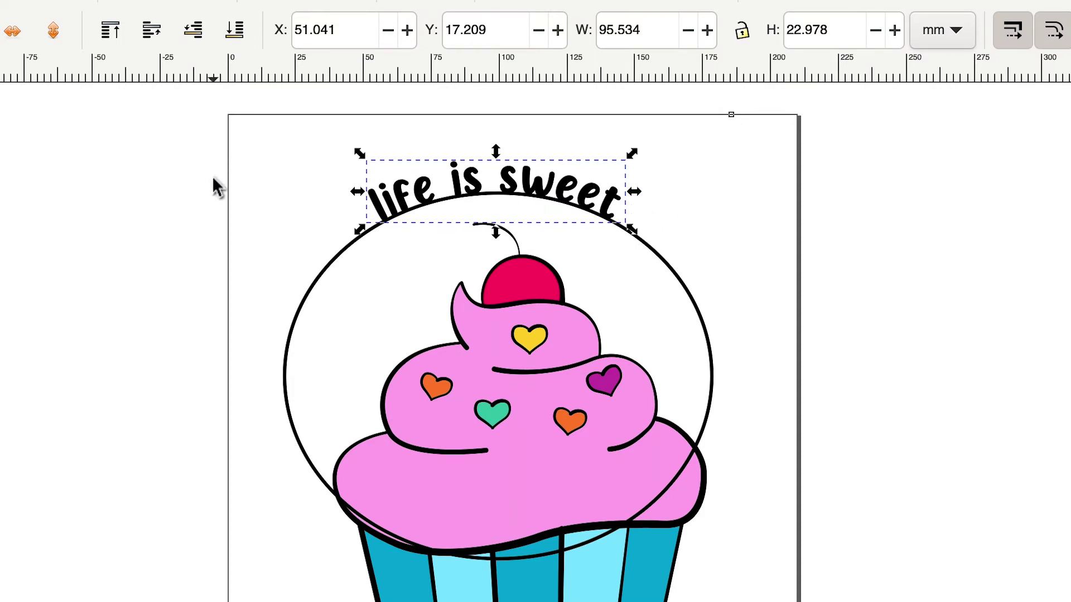
# Place a horizontal guide at the circle's top and nudge the text kerning to about 230.
pyautogui.click(506, 70)
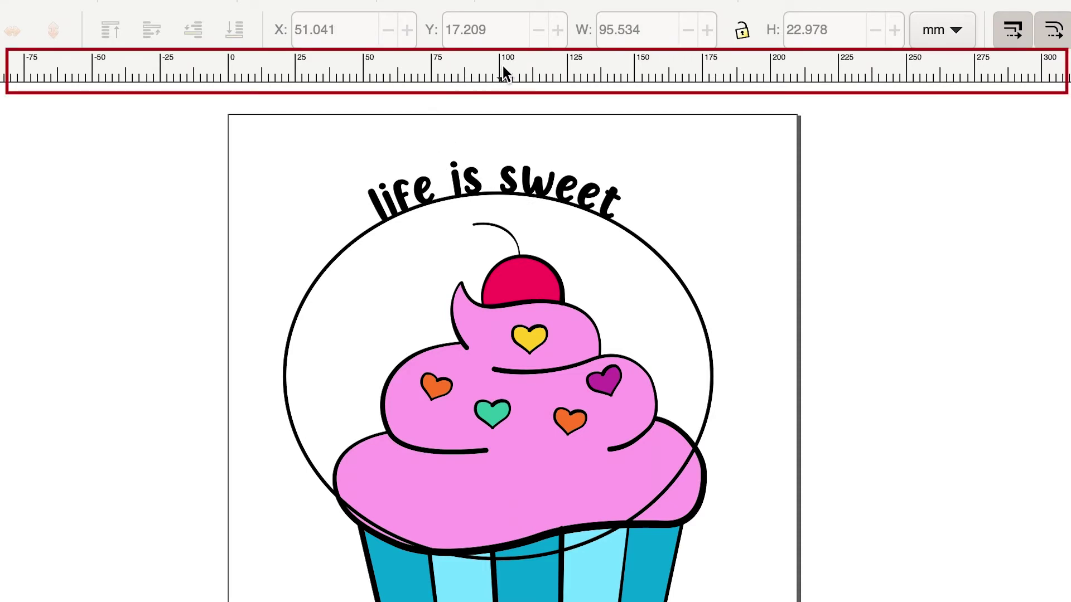
pyautogui.moveTo(503, 66); pyautogui.dragTo(504, 229)
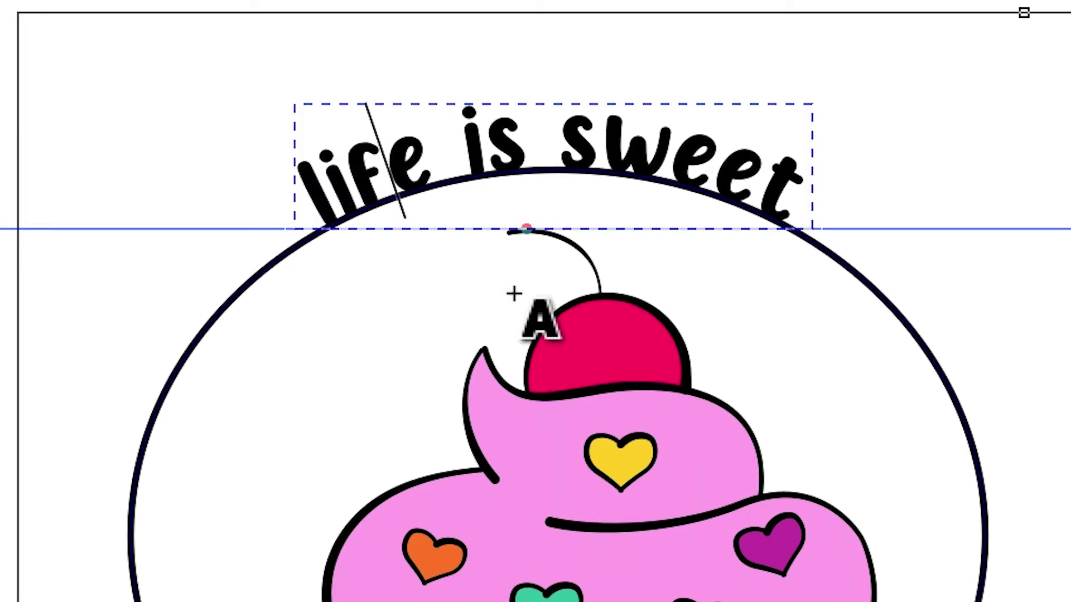
pyautogui.press('Left')
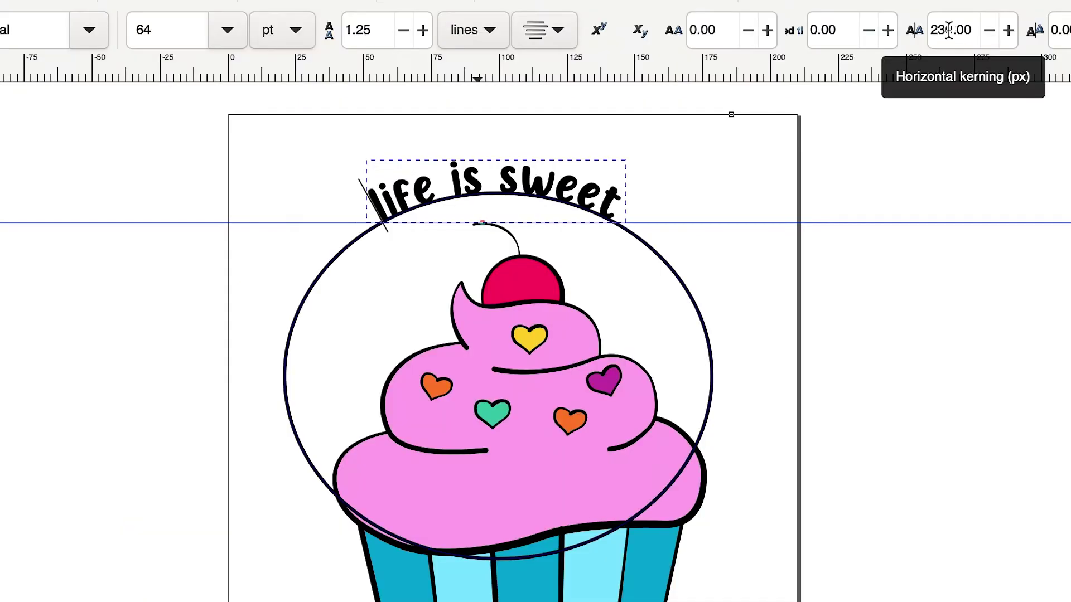
pyautogui.click(1009, 30)
pyautogui.press('F1')
pyautogui.click(860, 222)
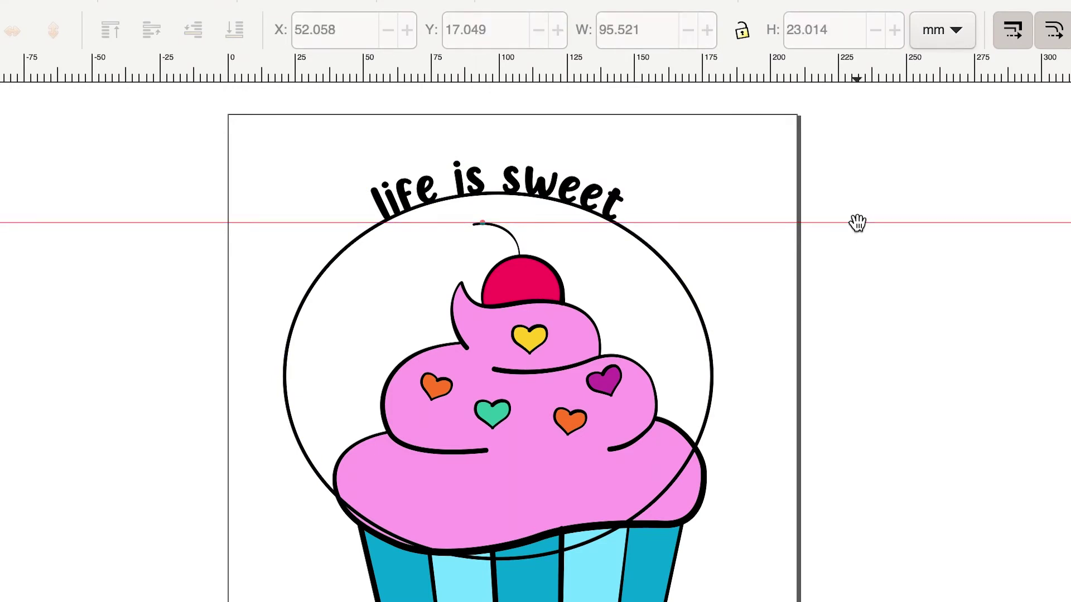
pyautogui.click(810, 223)
# Drag the guide off the page and shift the circle and text right over the cupcake.
pyautogui.moveTo(810, 223); pyautogui.dragTo(817, 72)
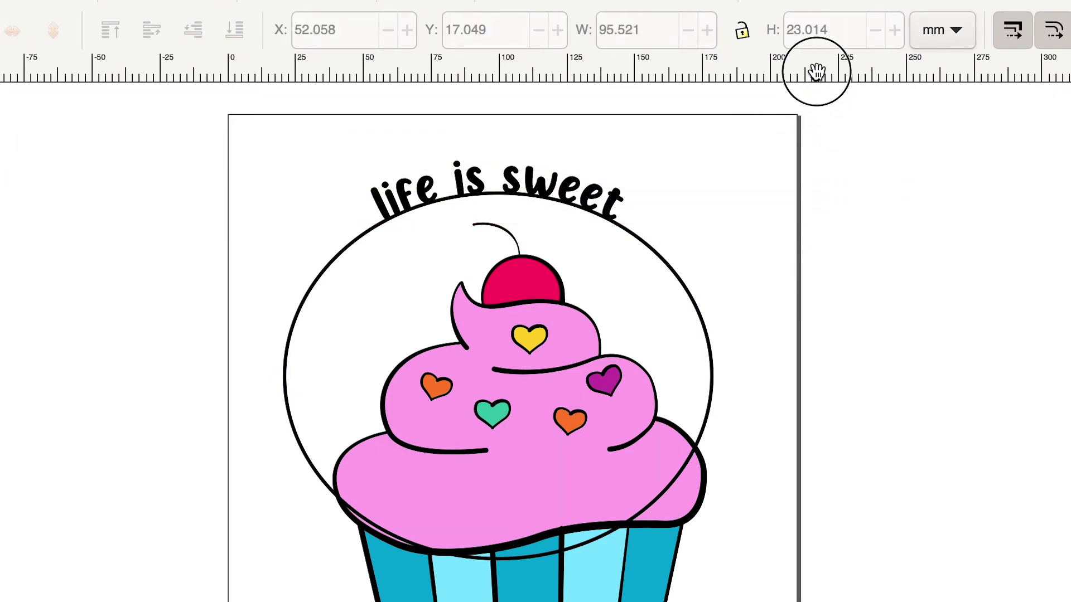
pyautogui.click(406, 203)
pyautogui.moveTo(406, 204); pyautogui.dragTo(441, 214)
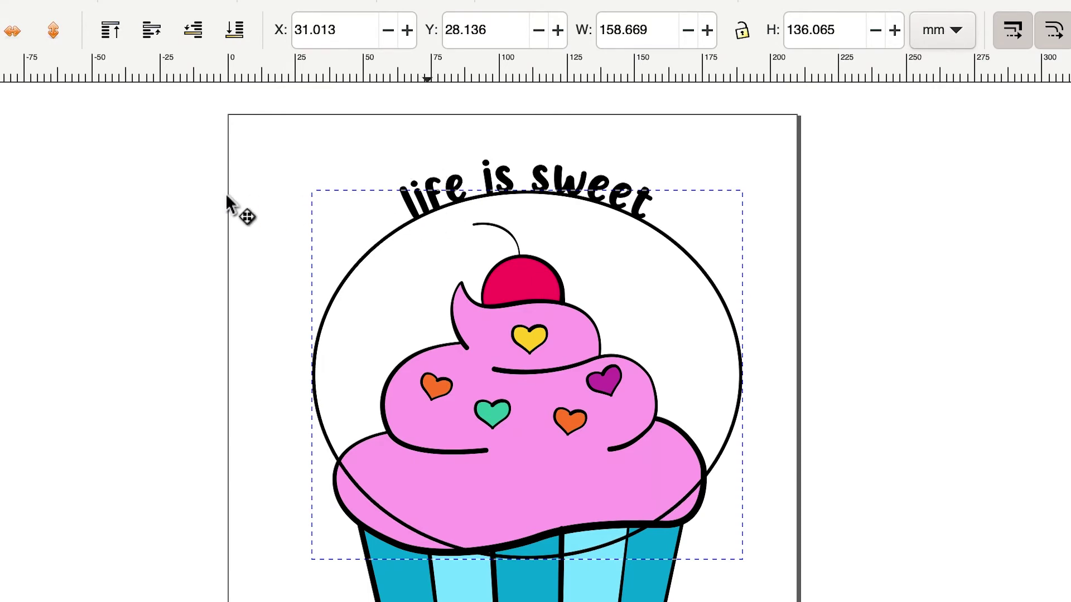
pyautogui.click(312, 182)
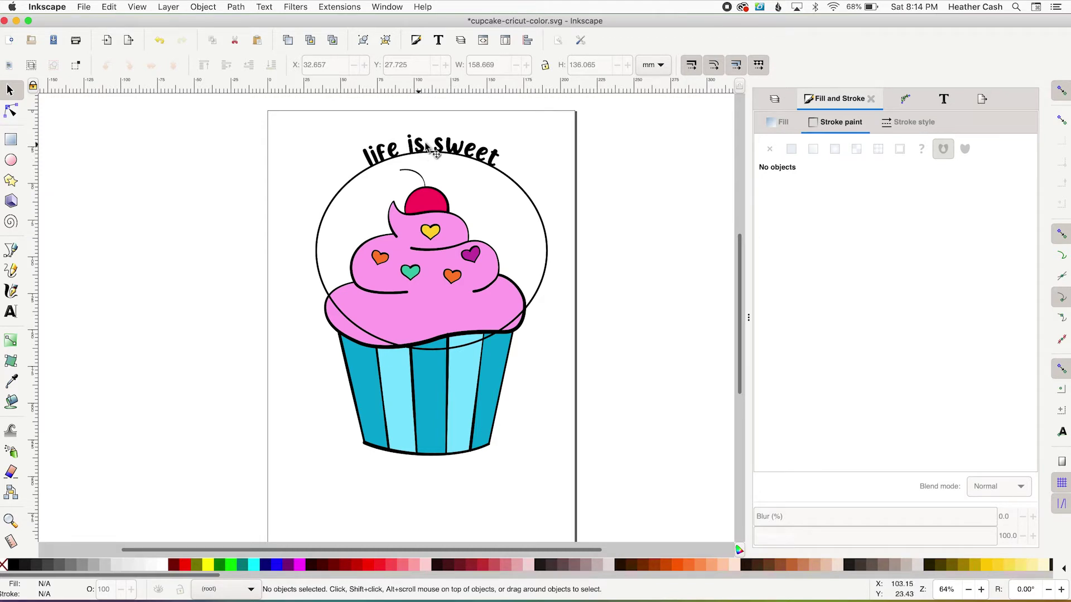
pyautogui.click(236, 148)
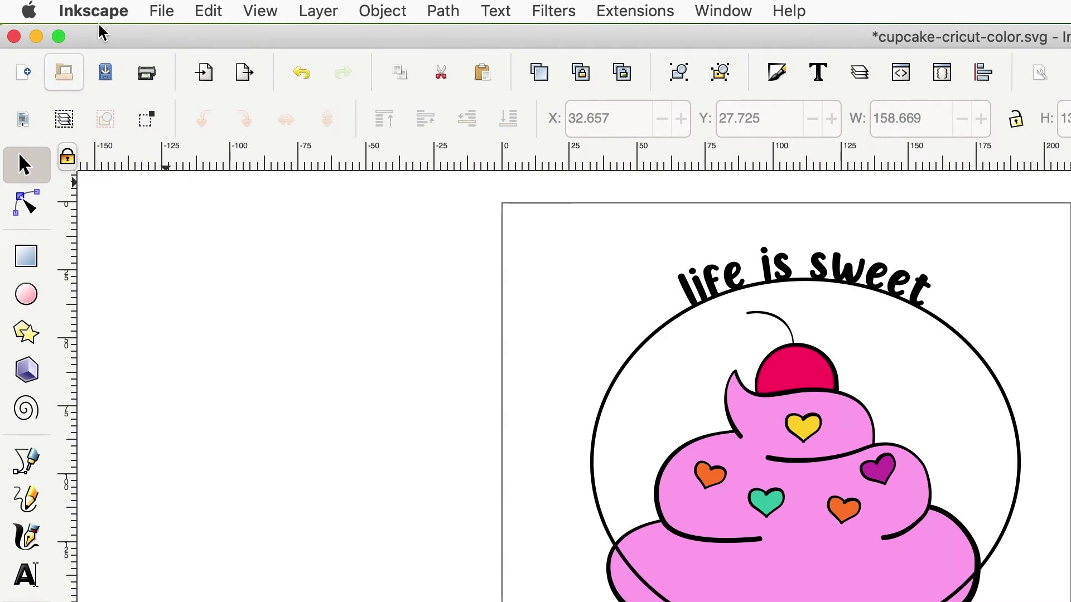
# Save the drawing, then Save As with '-text-to-shape' appended to the file name.
pyautogui.click(161, 12)
pyautogui.click(205, 146)
pyautogui.click(170, 14)
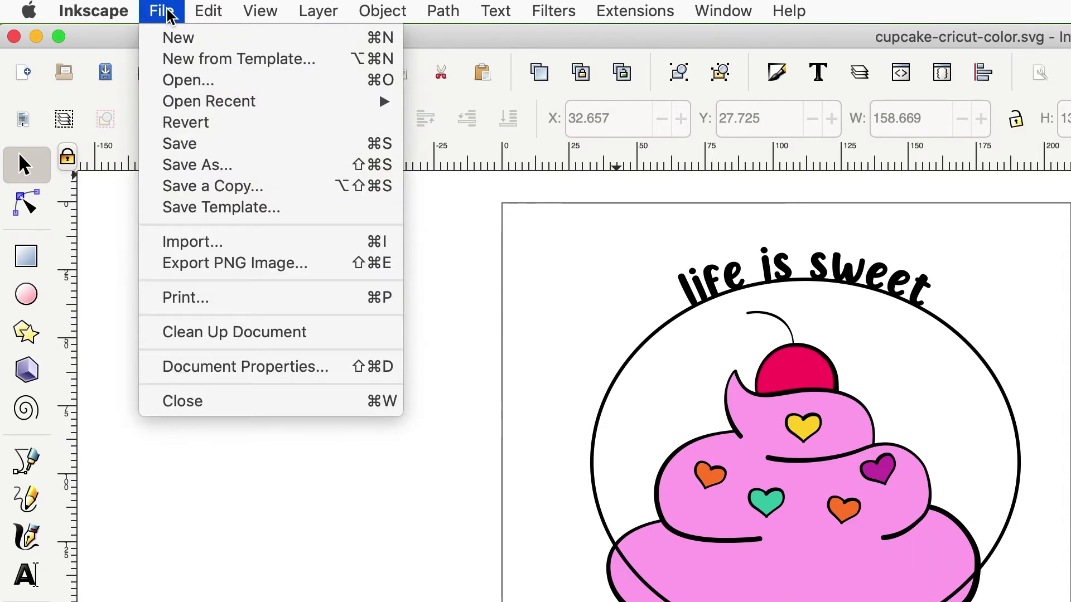
pyautogui.click(182, 165)
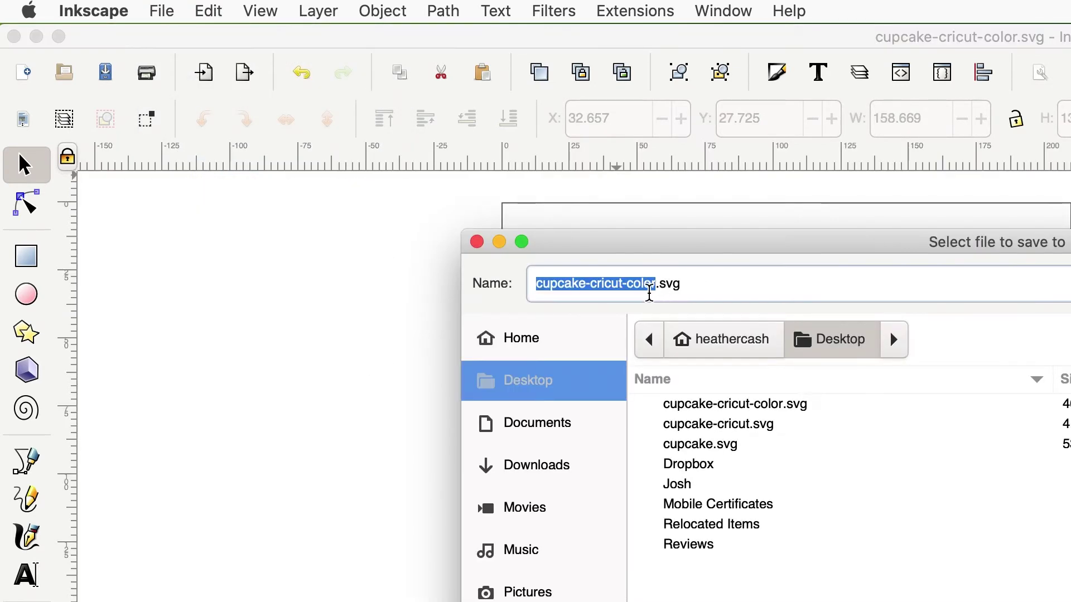
pyautogui.press('Right')
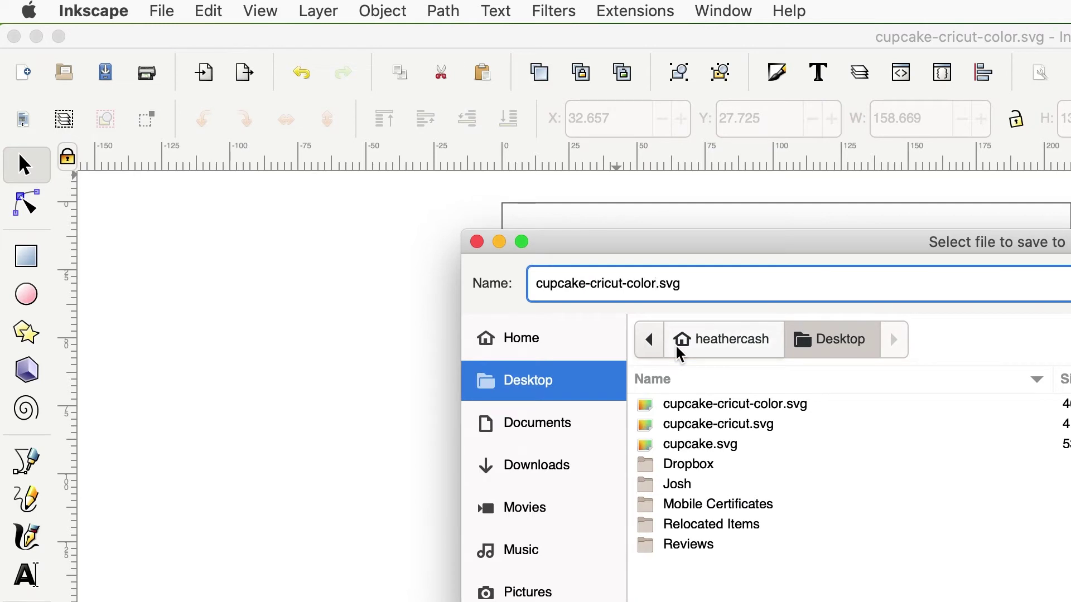
pyautogui.write('-text-to-shape')
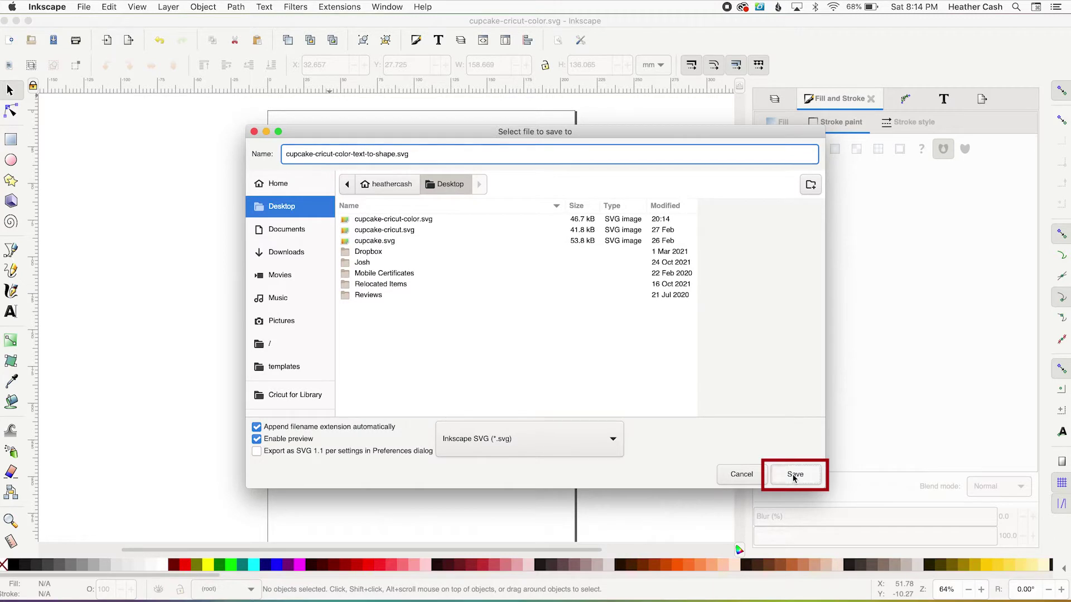
pyautogui.click(795, 475)
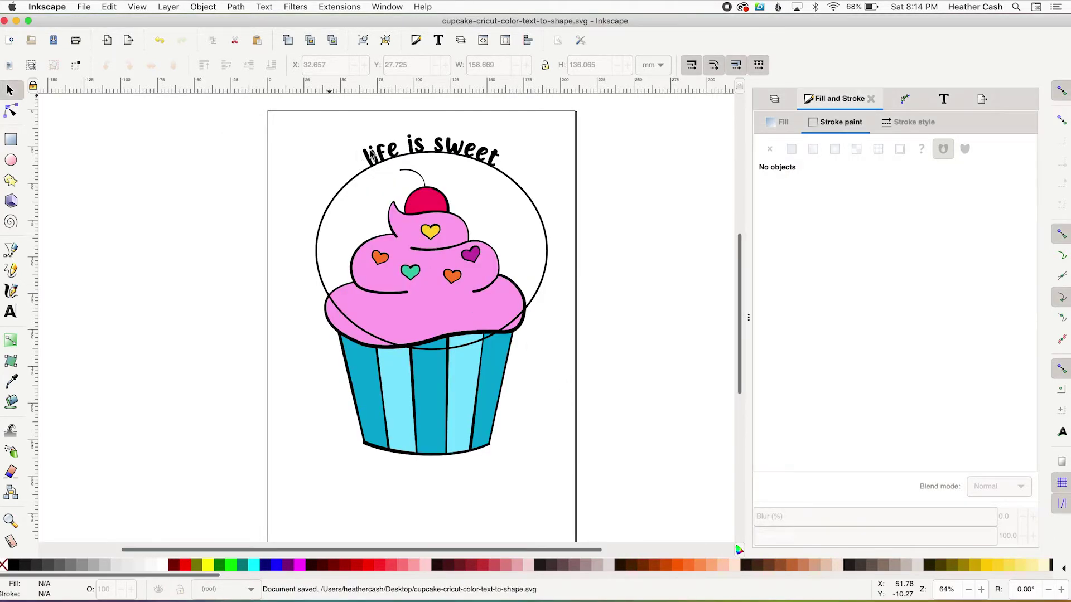
# Convert the curved 'life is sweet' text to paths with Path > Object to Path.
pyautogui.click(499, 165)
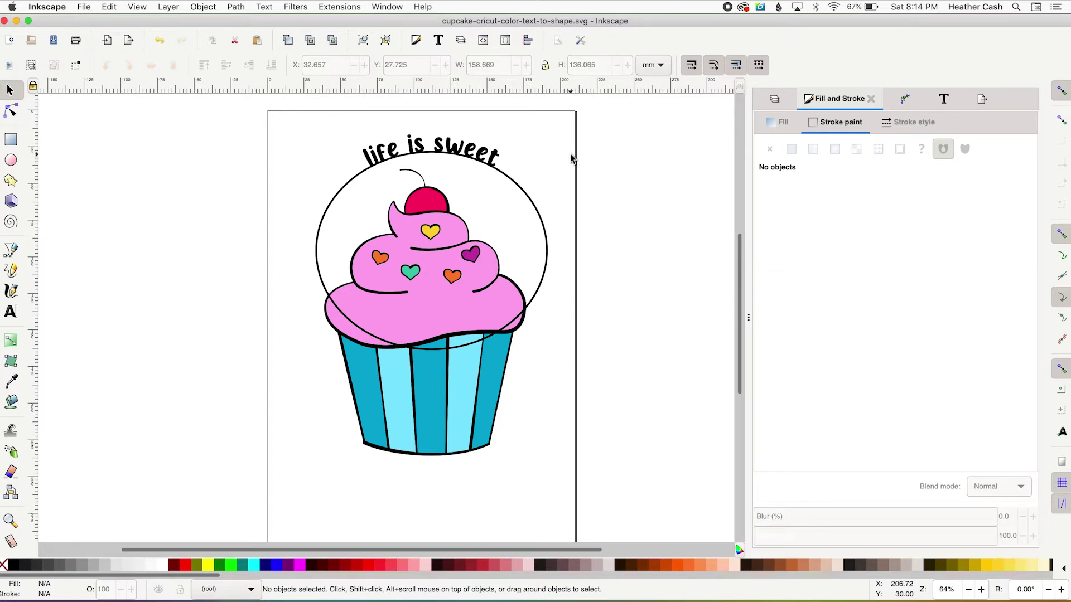
pyautogui.click(384, 151)
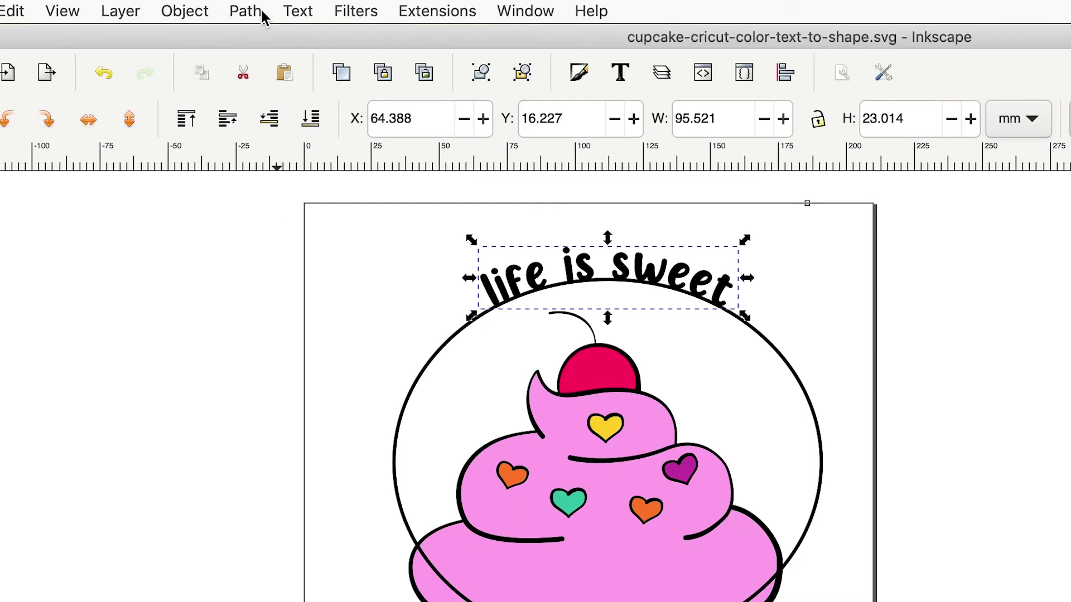
pyautogui.click(250, 13)
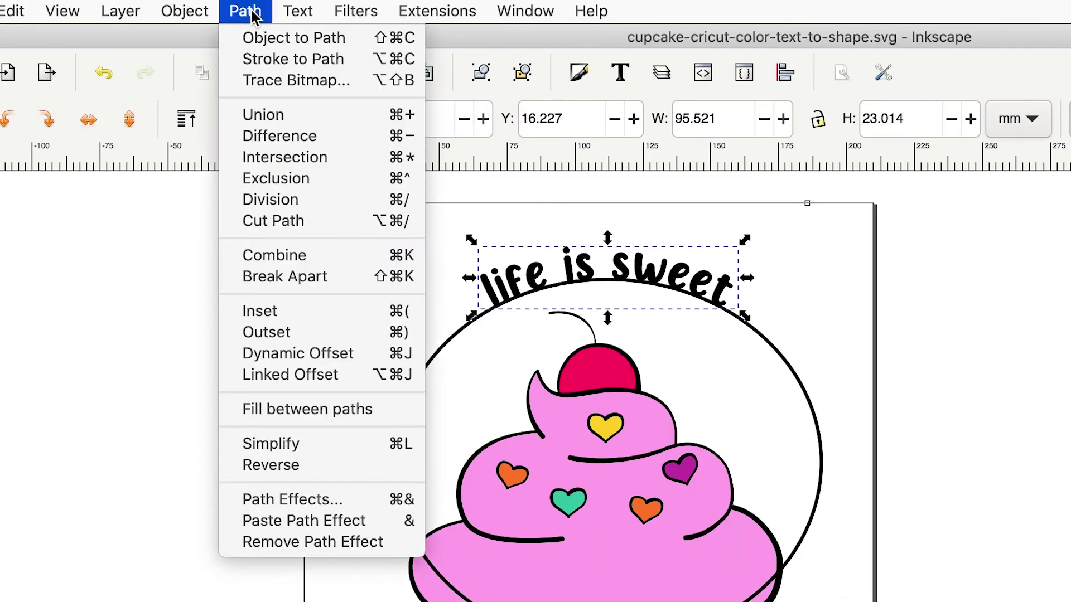
pyautogui.click(264, 39)
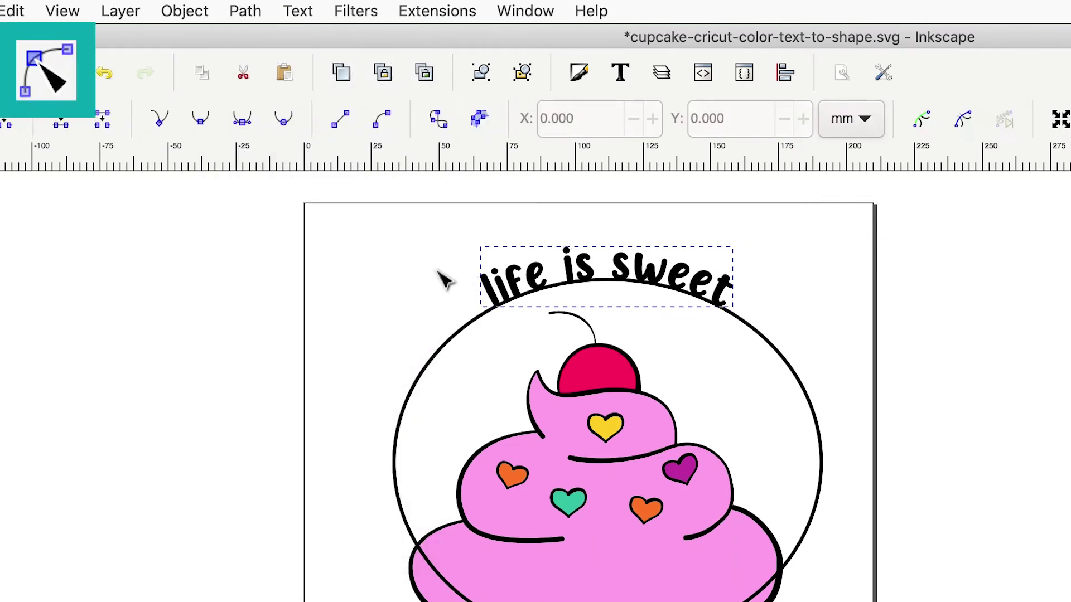
# Inspect the nodes of the e, both s letters and the w, then deselect.
pyautogui.click(535, 276)
pyautogui.click(583, 269)
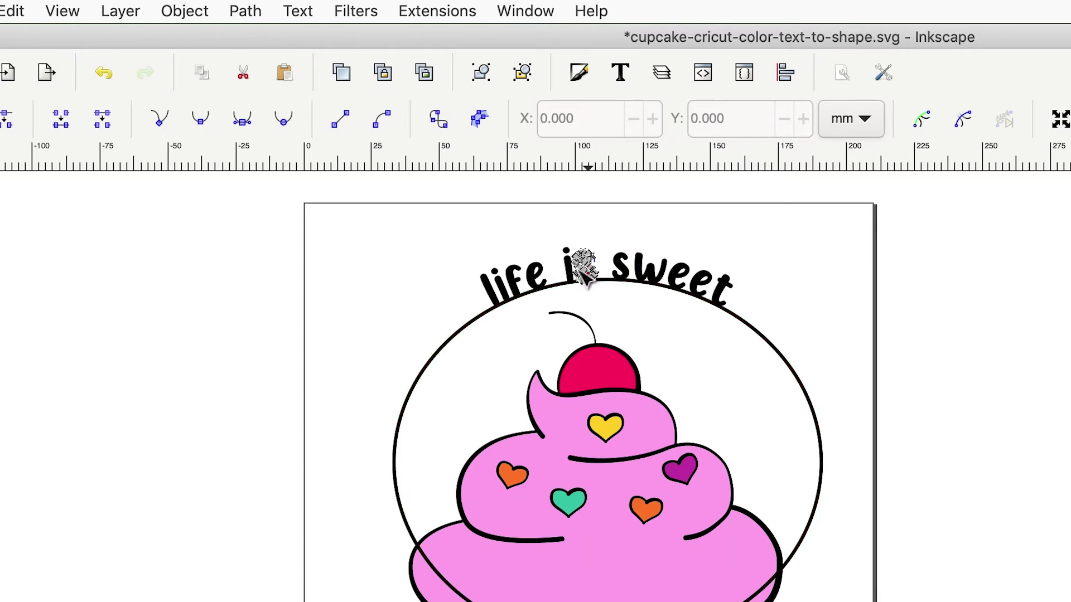
pyautogui.click(620, 268)
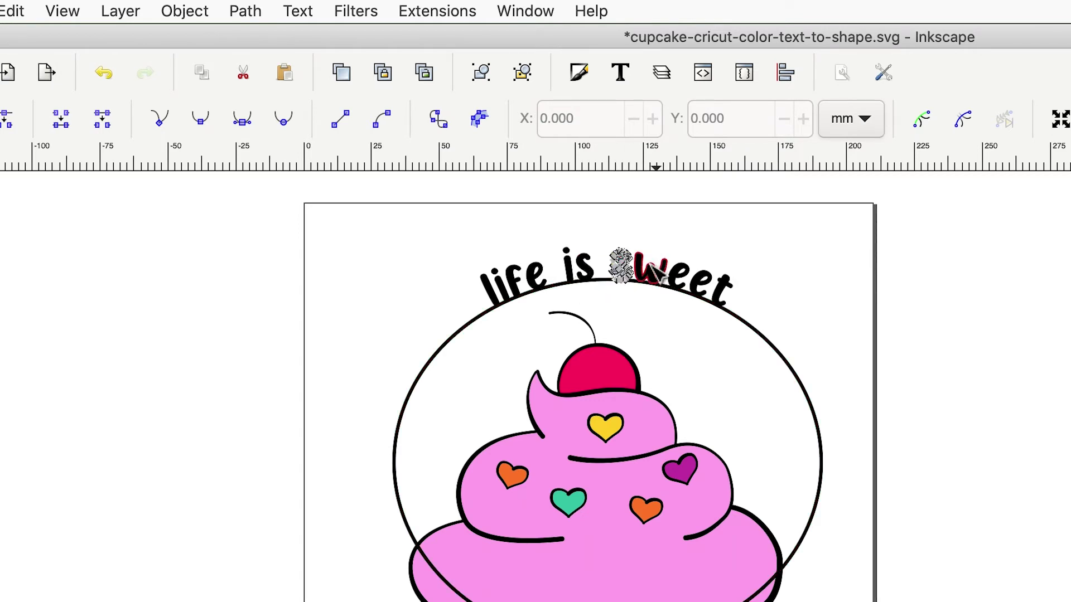
pyautogui.click(652, 269)
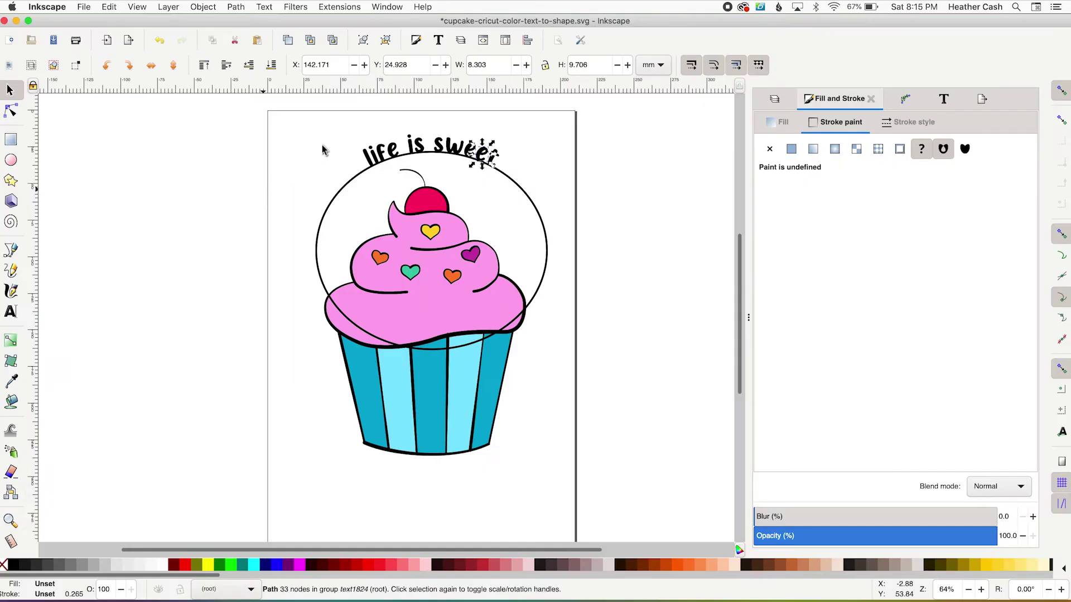
pyautogui.click(444, 275)
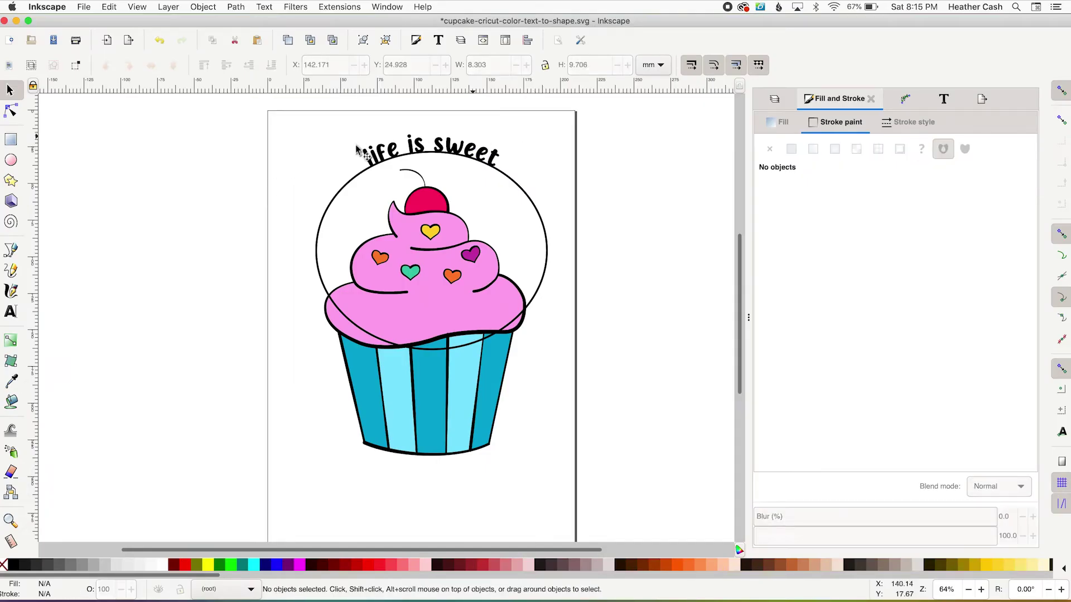
# Remove the guide circle surrounding the cupcake, leaving only the arched lettering and cupcake.
pyautogui.click(550, 257)
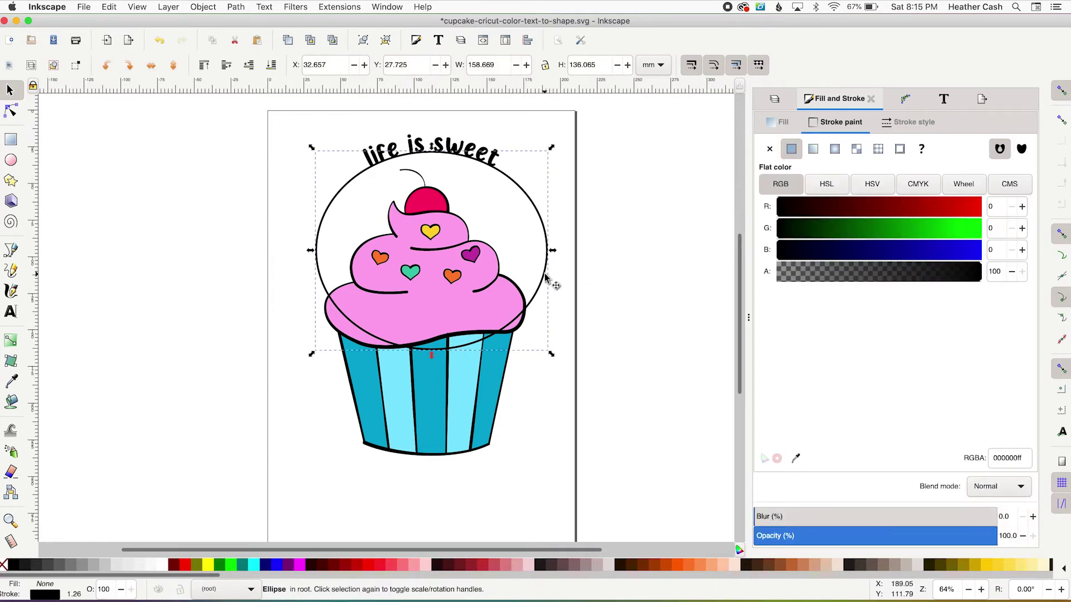
pyautogui.click(545, 277)
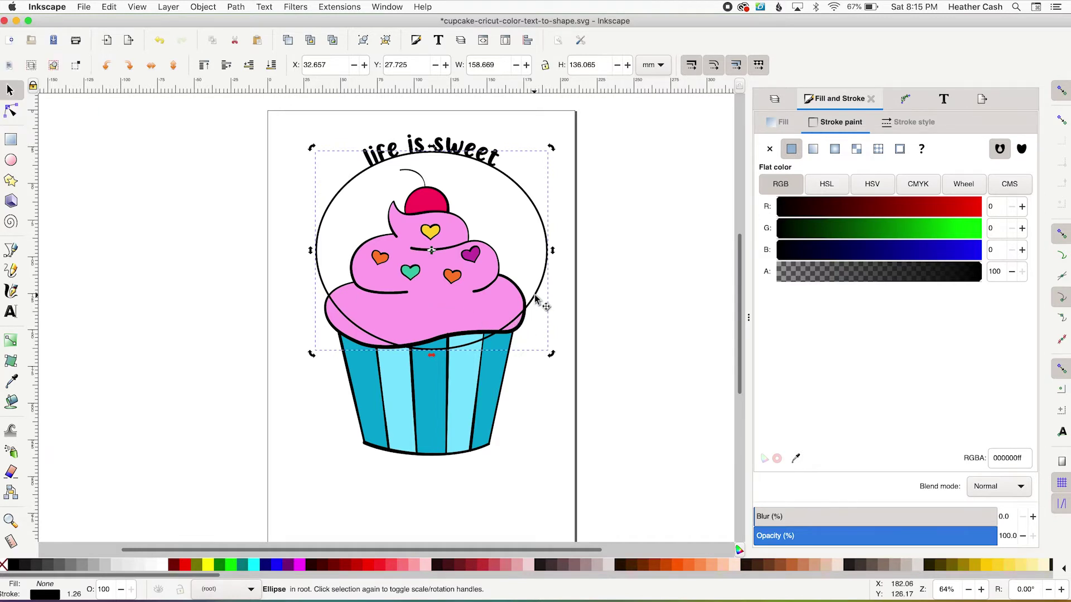
pyautogui.press('Escape')
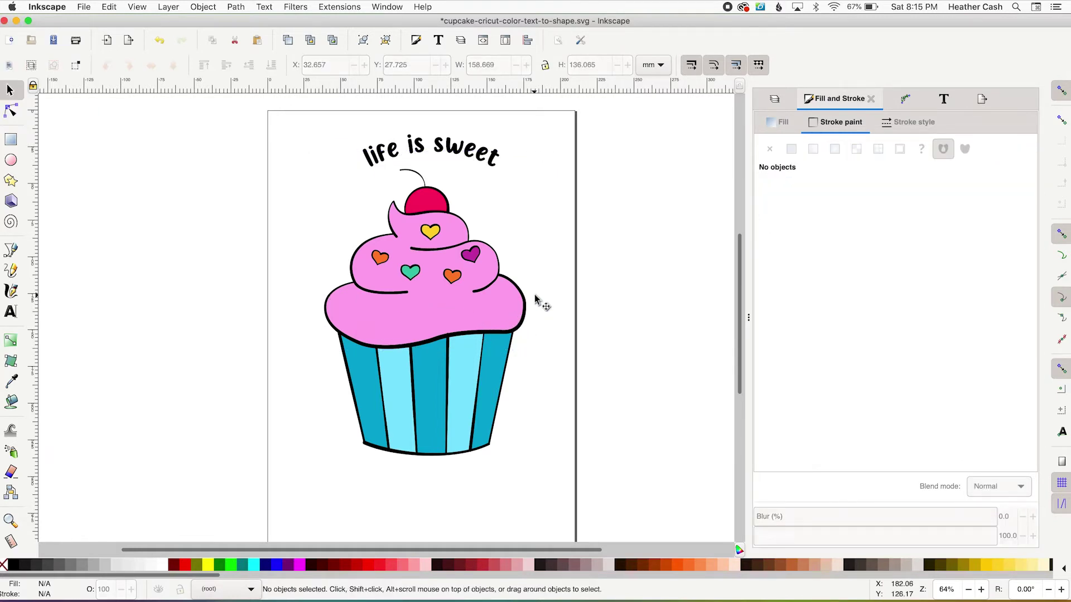
pyautogui.press('Tab')
pyautogui.moveTo(301, 153); pyautogui.dragTo(509, 154)
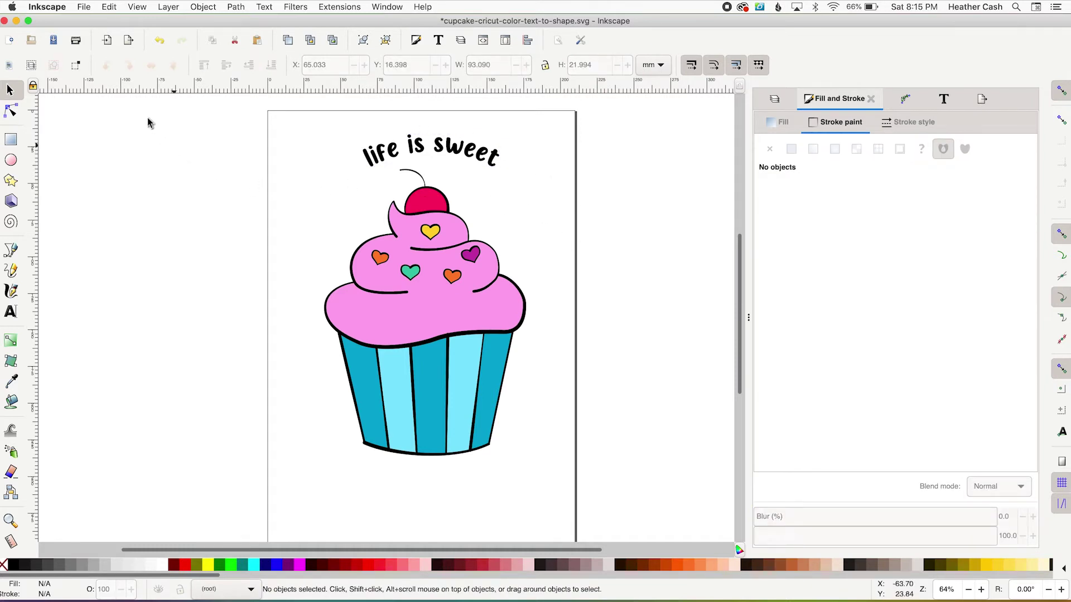
# Save the document, open the Layers panel (Shift+Ctrl+L) and select the lettering group.
pyautogui.click(84, 7)
pyautogui.click(106, 79)
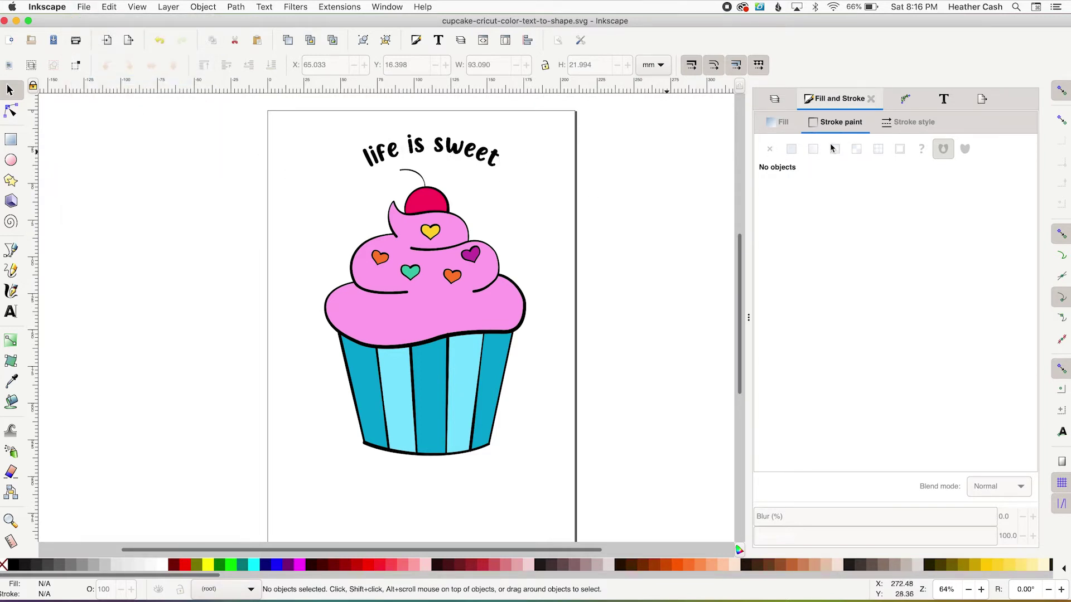
pyautogui.hotkey('ctrl', 'shift', 'l')
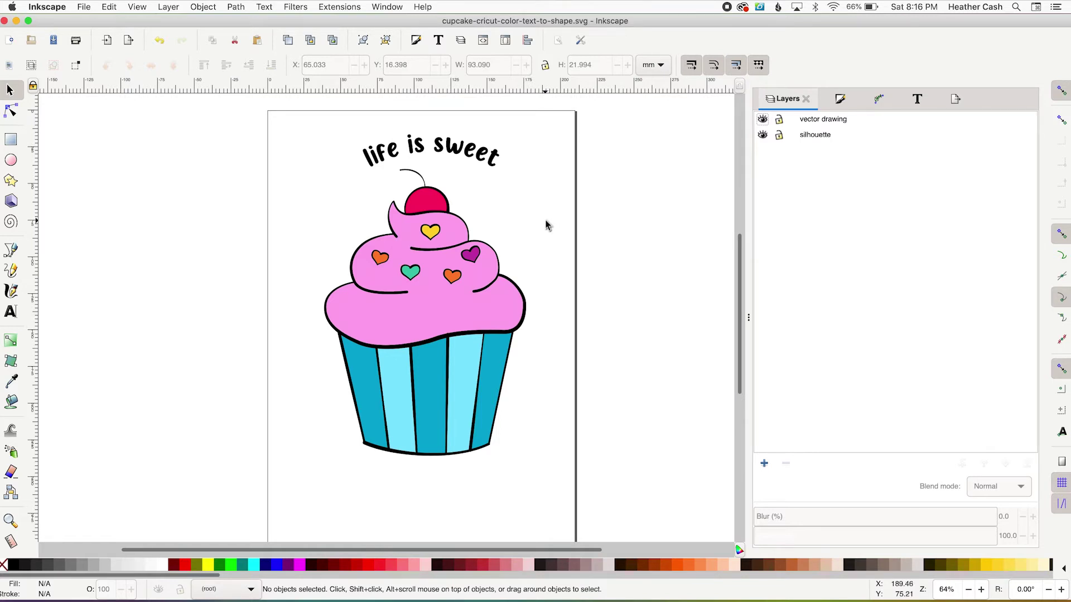
pyautogui.click(473, 154)
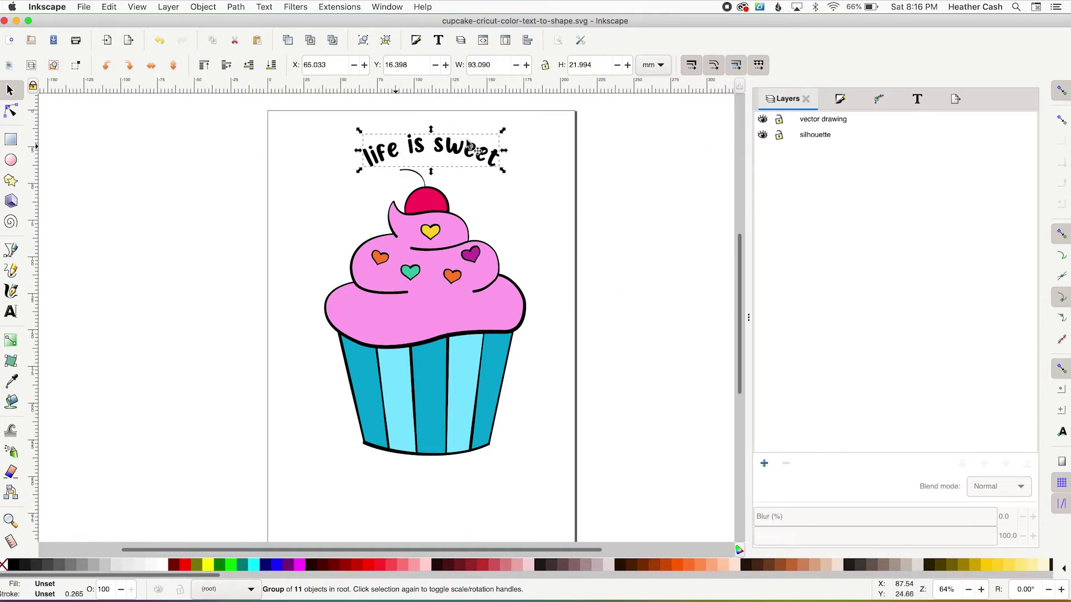
# Toggle visibility of the vector drawing and silhouette layers and make vector drawing current.
pyautogui.click(763, 120)
pyautogui.click(763, 121)
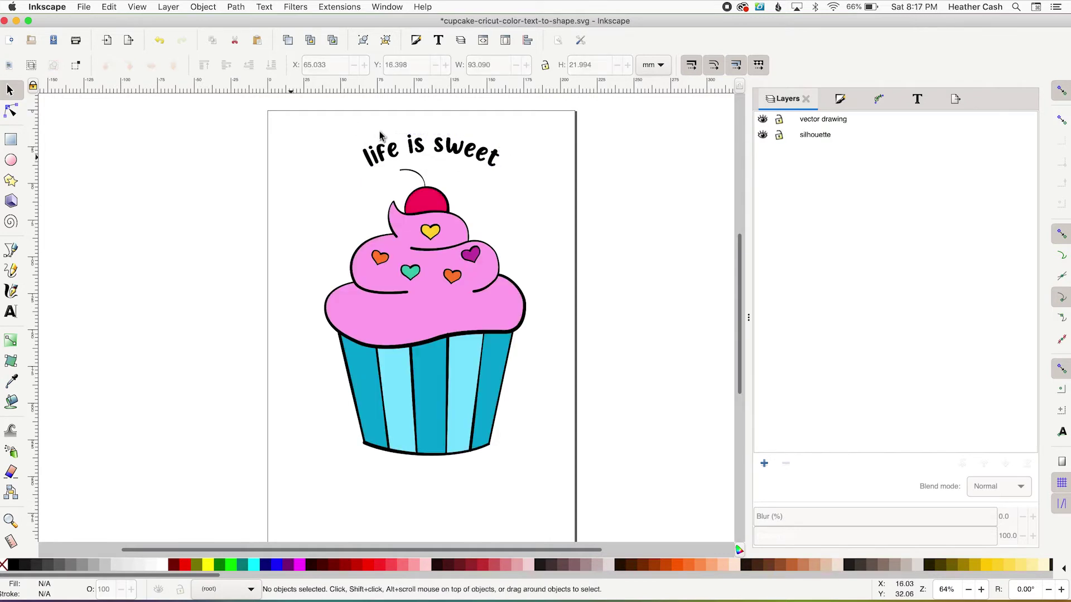
pyautogui.click(456, 152)
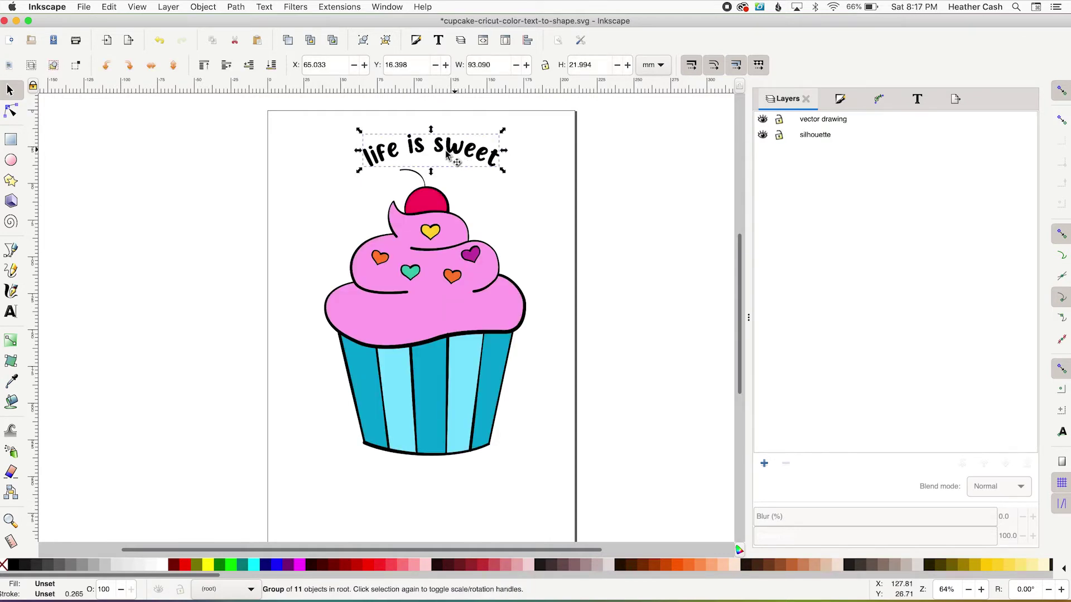
pyautogui.click(763, 120)
pyautogui.click(762, 135)
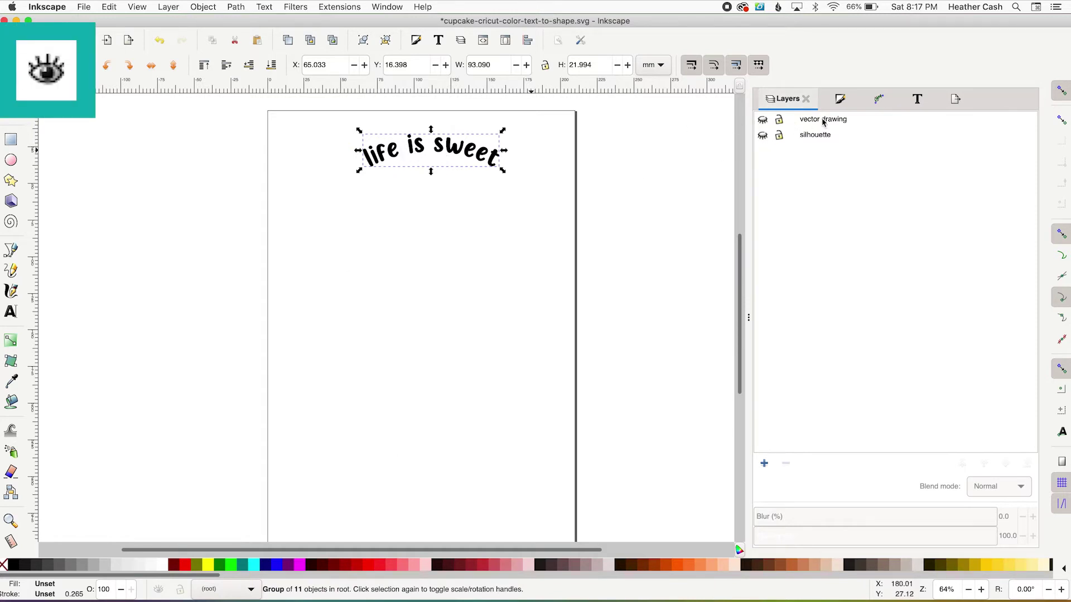
pyautogui.click(857, 123)
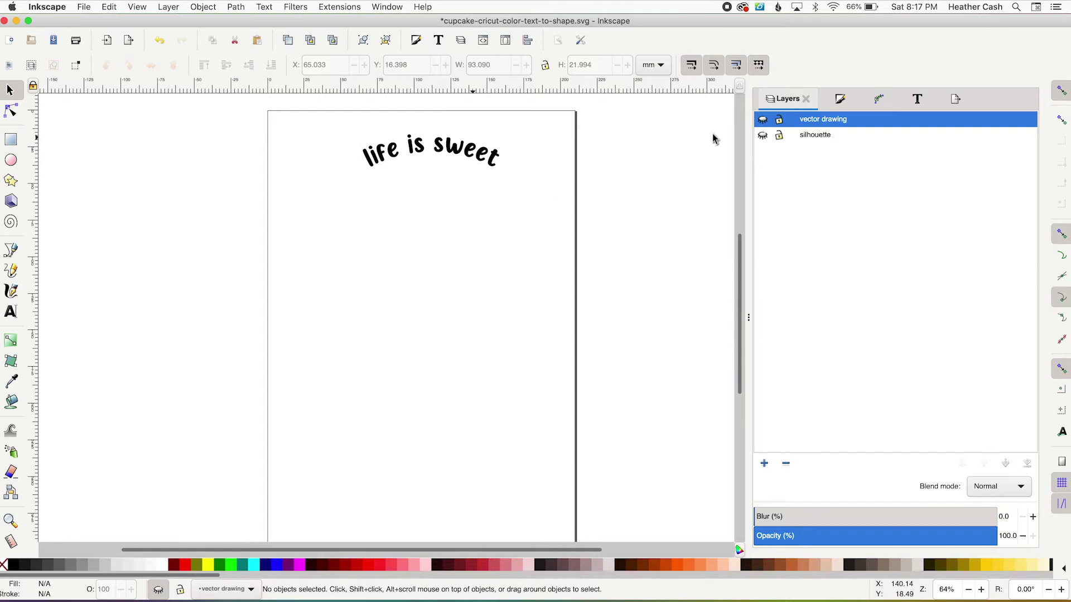
pyautogui.click(762, 136)
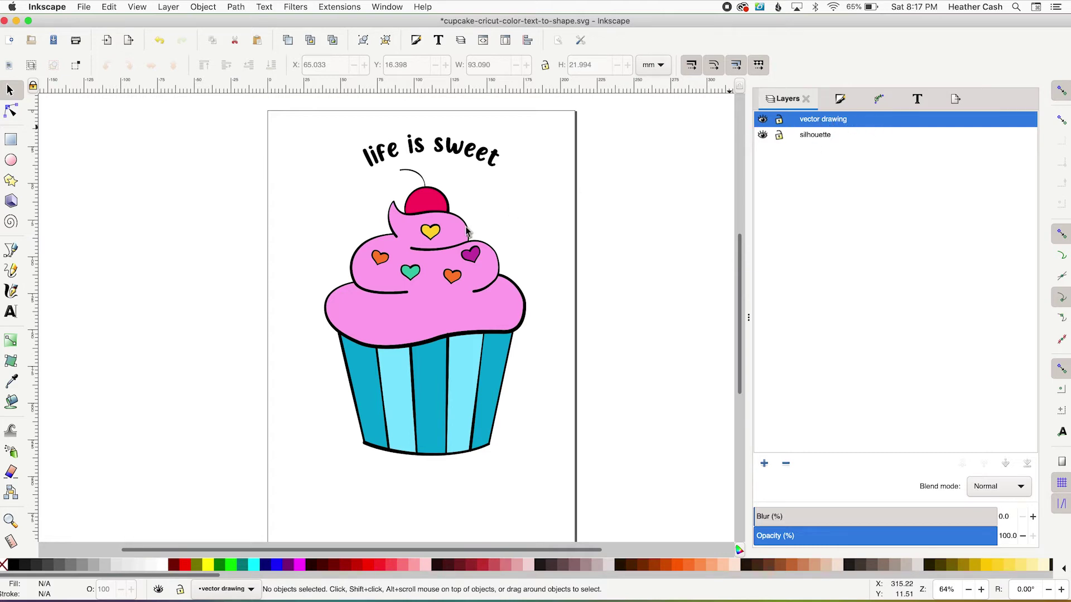
pyautogui.click(763, 120)
pyautogui.click(763, 120)
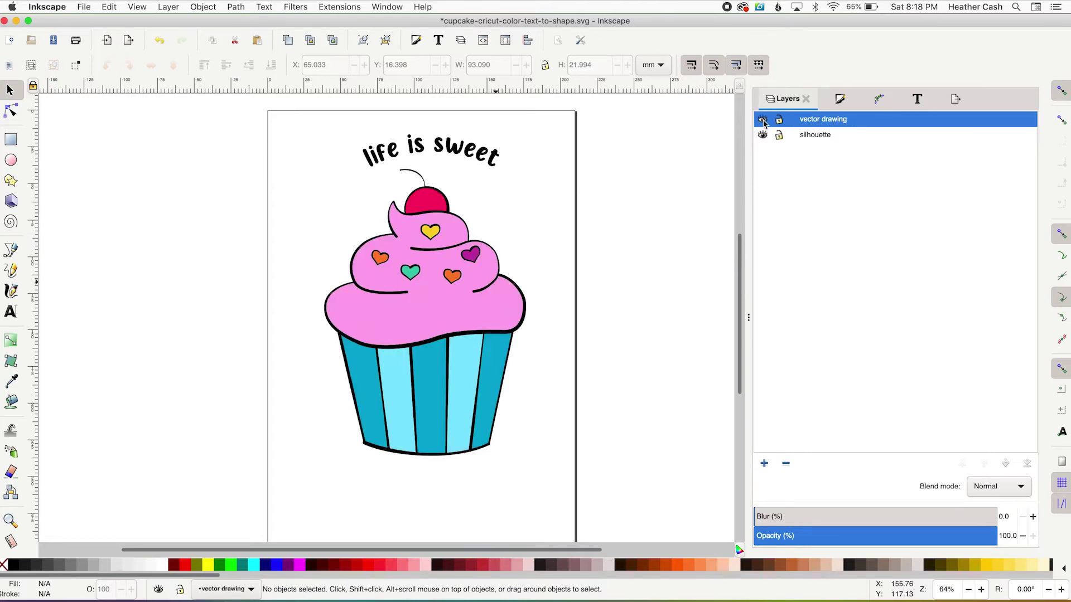
# Paste the lettering in place on the silhouette layer and hide the vector drawing layer.
pyautogui.click(379, 156)
pyautogui.click(108, 6)
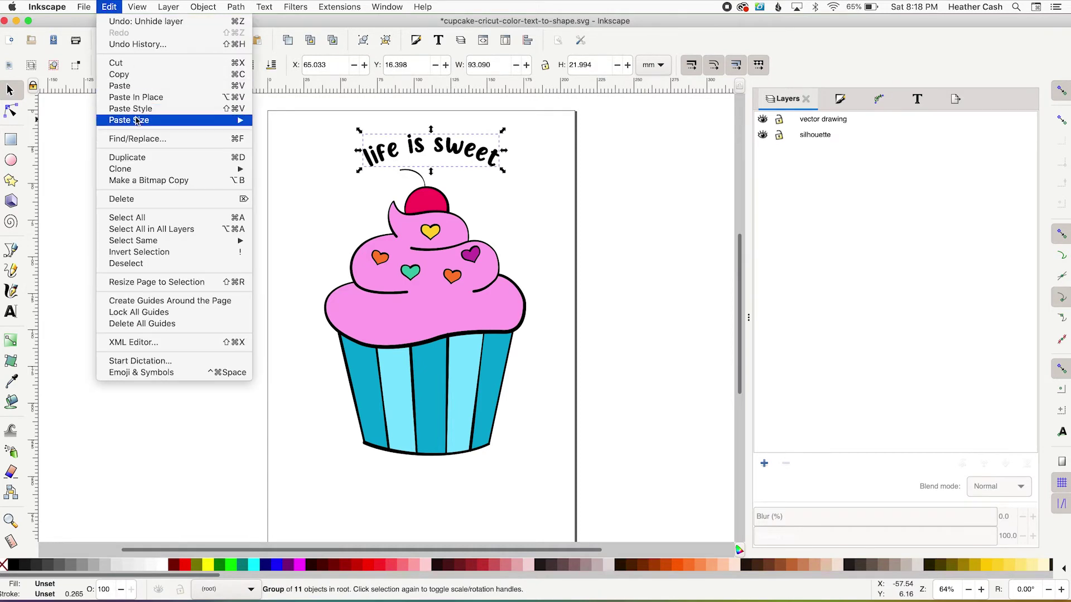
pyautogui.click(685, 167)
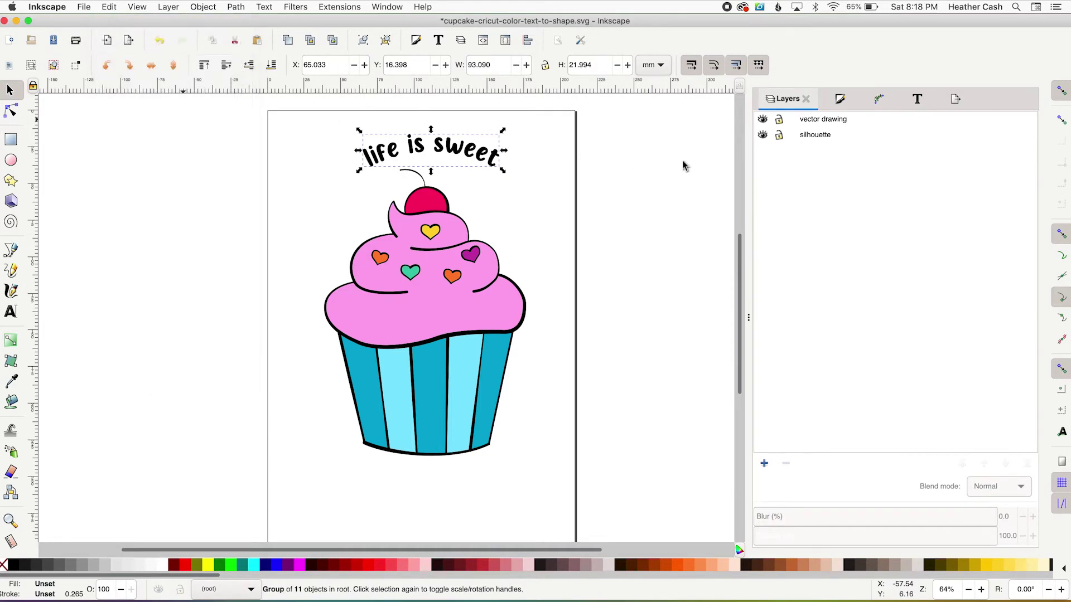
pyautogui.click(836, 140)
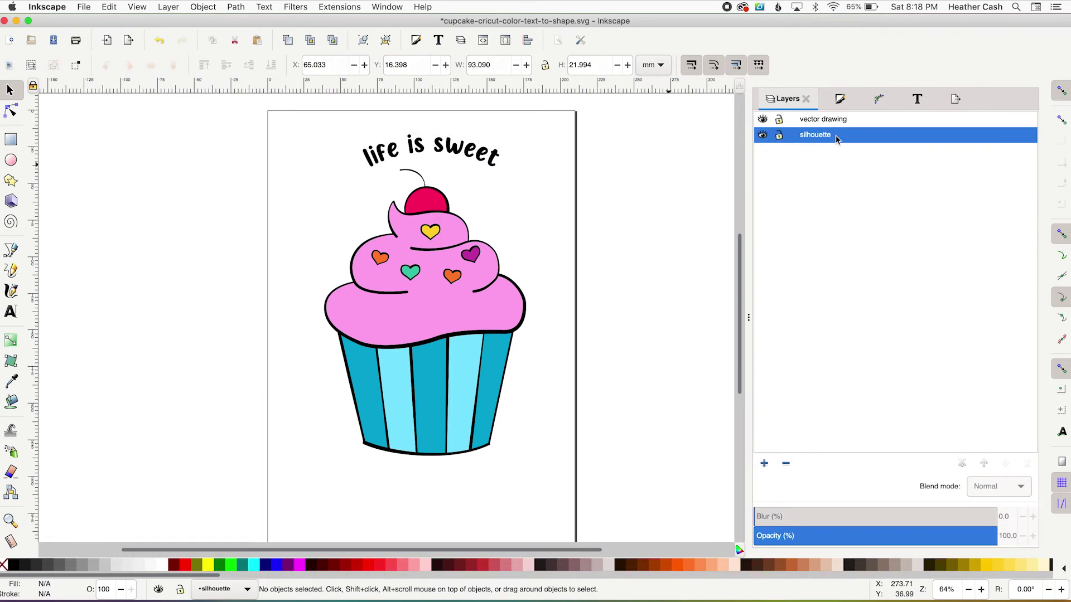
pyautogui.click(108, 7)
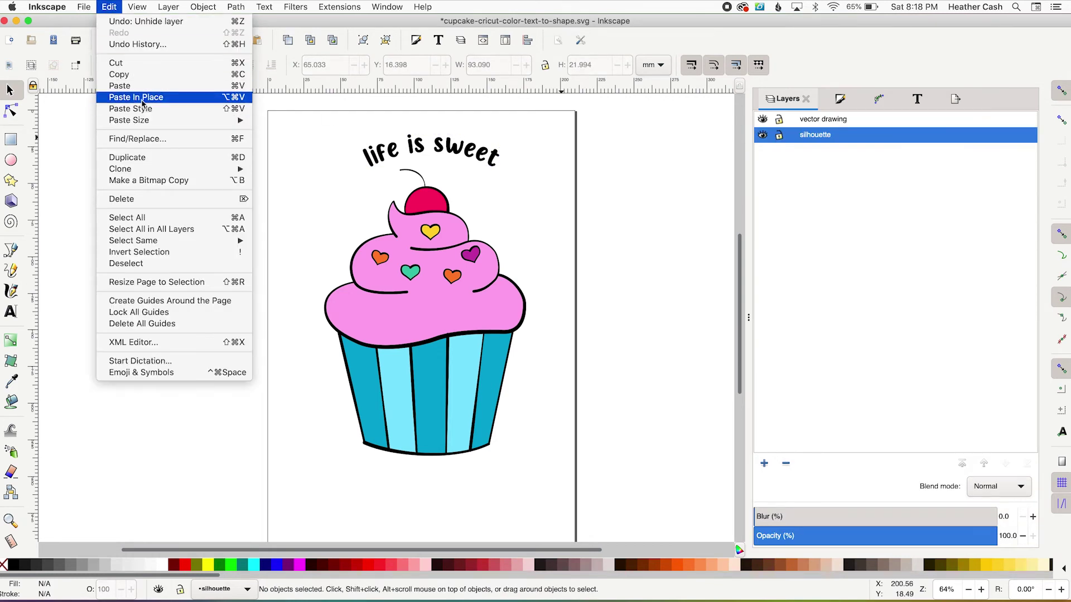
pyautogui.click(743, 134)
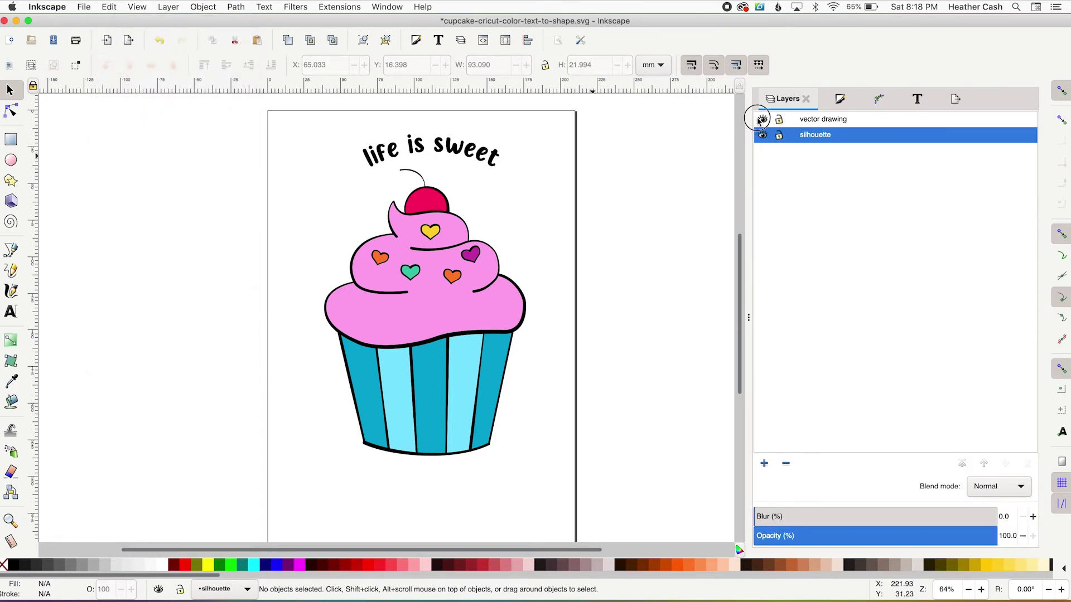
pyautogui.click(761, 119)
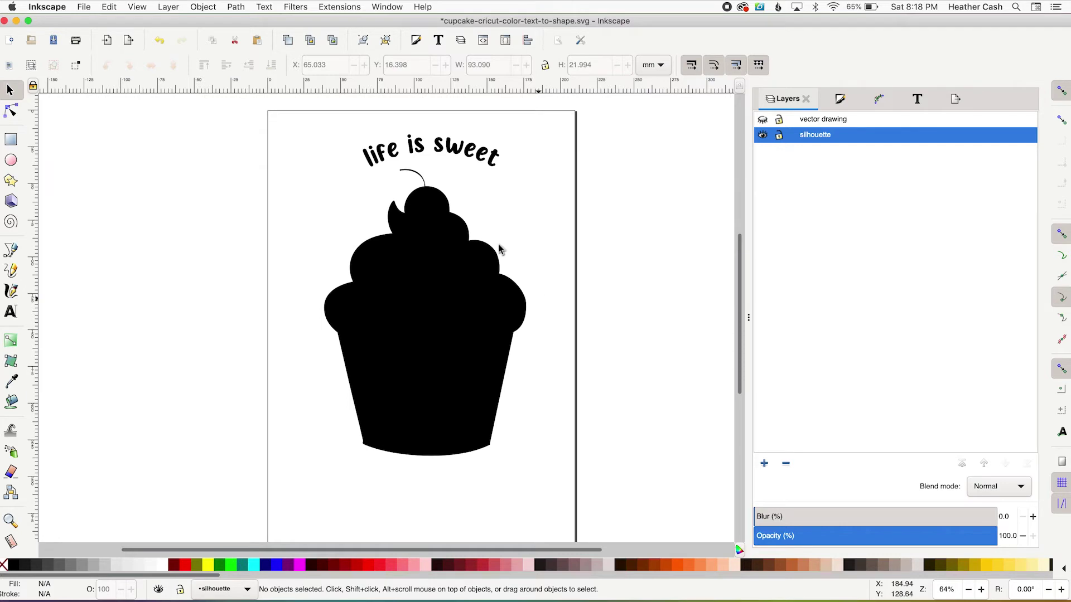
pyautogui.click(385, 159)
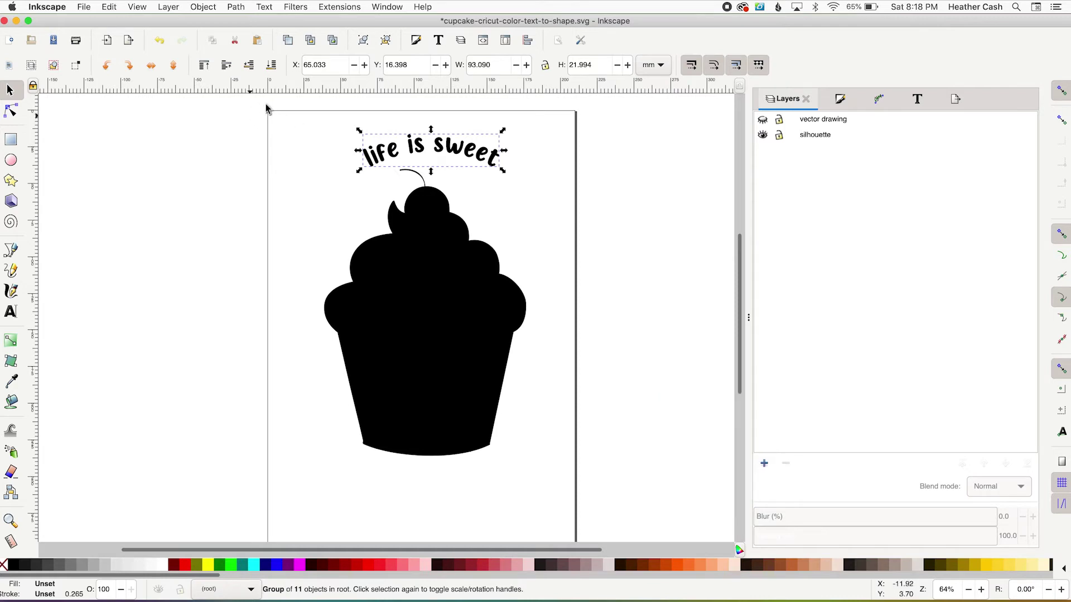
pyautogui.moveTo(267, 107); pyautogui.dragTo(588, 490)
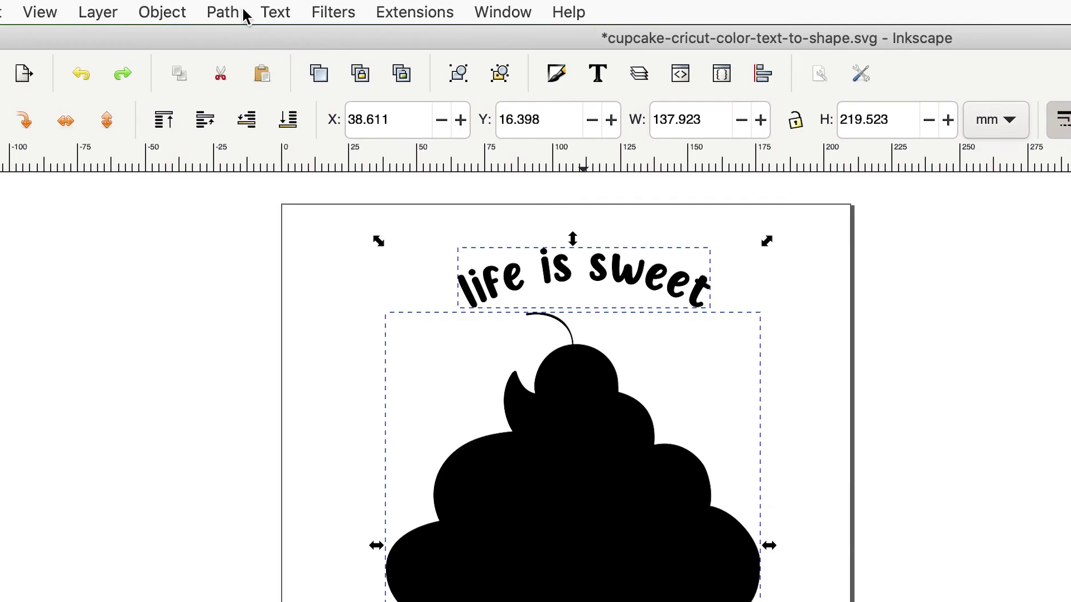
pyautogui.click(224, 14)
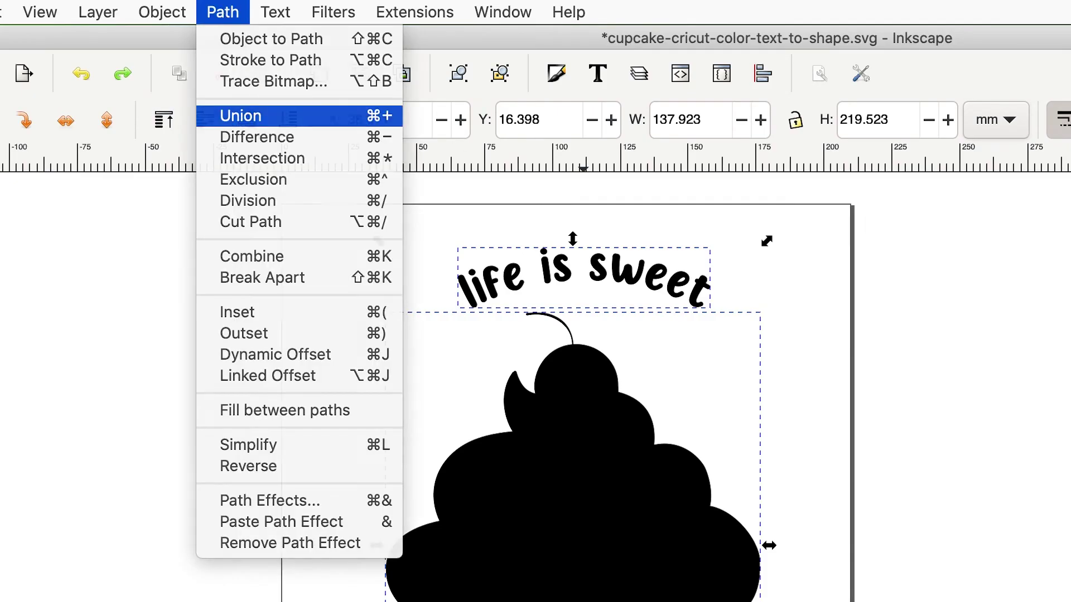
pyautogui.press('Escape')
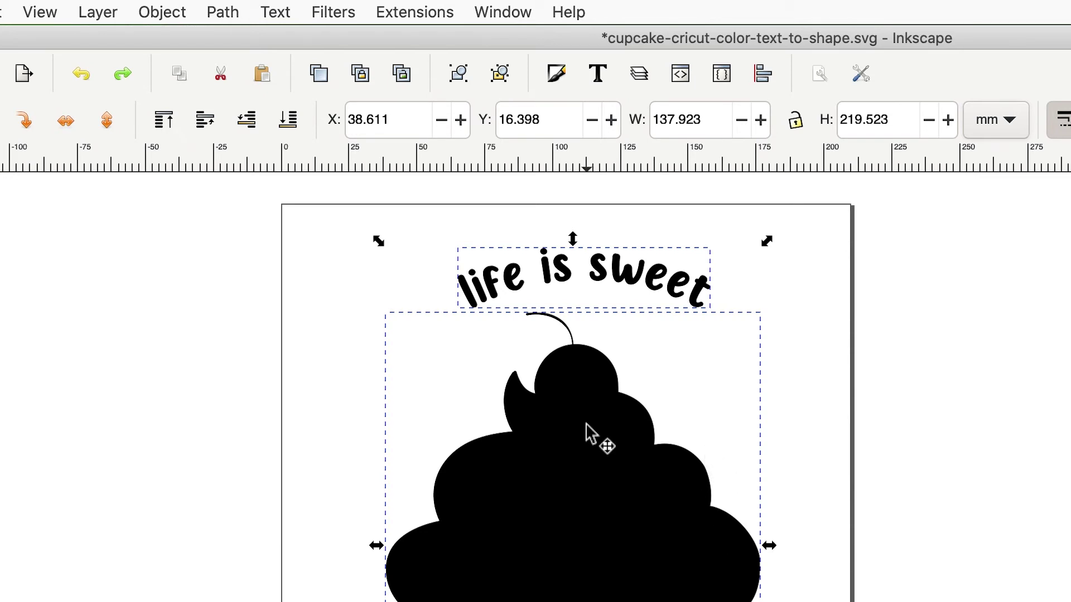
# Select the curved 'life is sweet' group and apply Object > Ungroup.
pyautogui.click(860, 311)
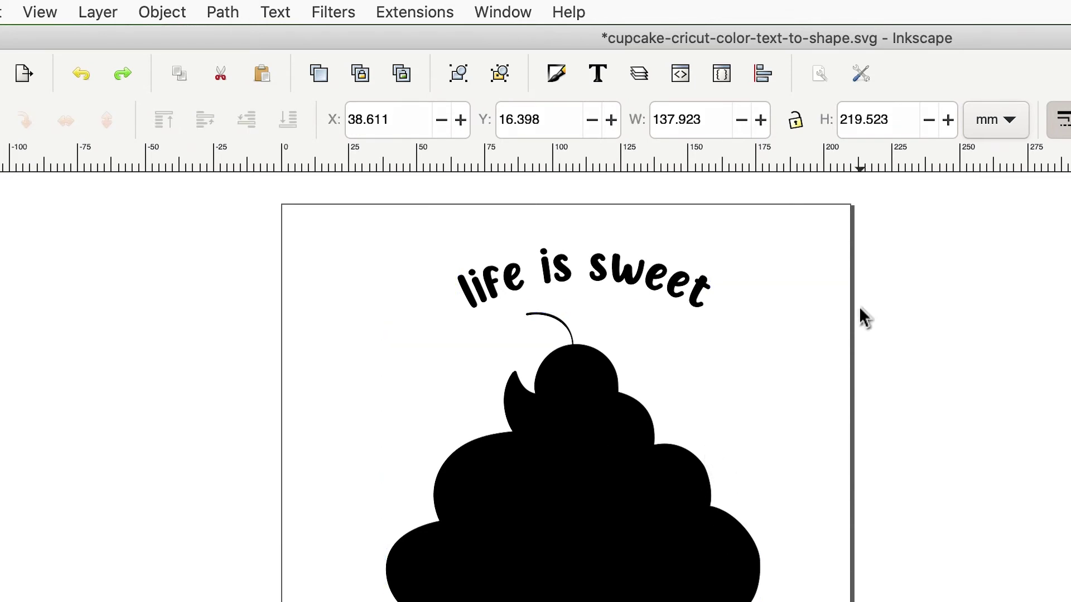
pyautogui.click(575, 284)
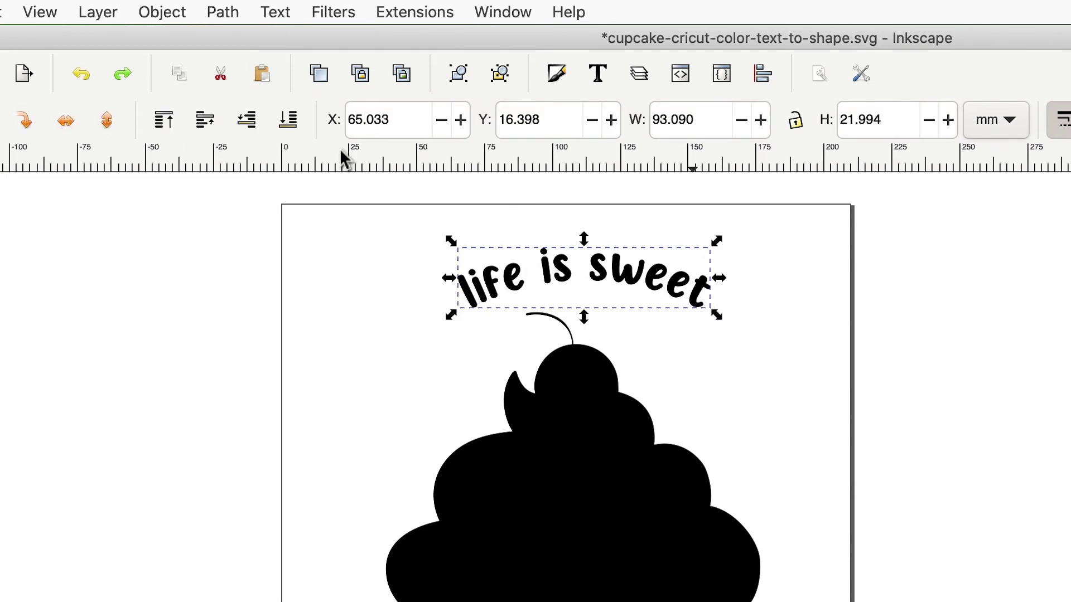
pyautogui.click(180, 11)
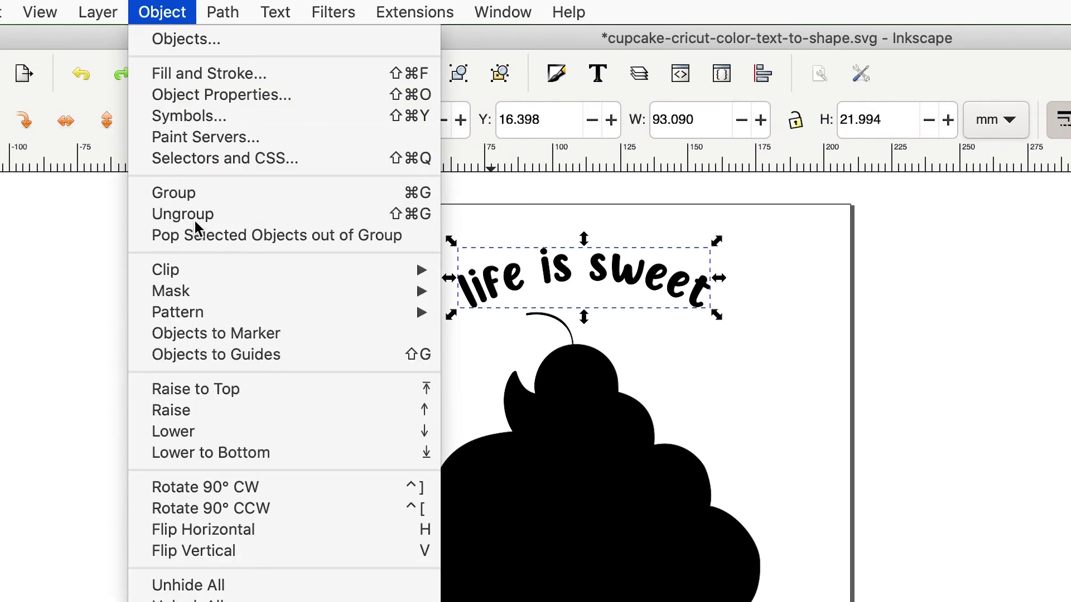
pyautogui.click(390, 216)
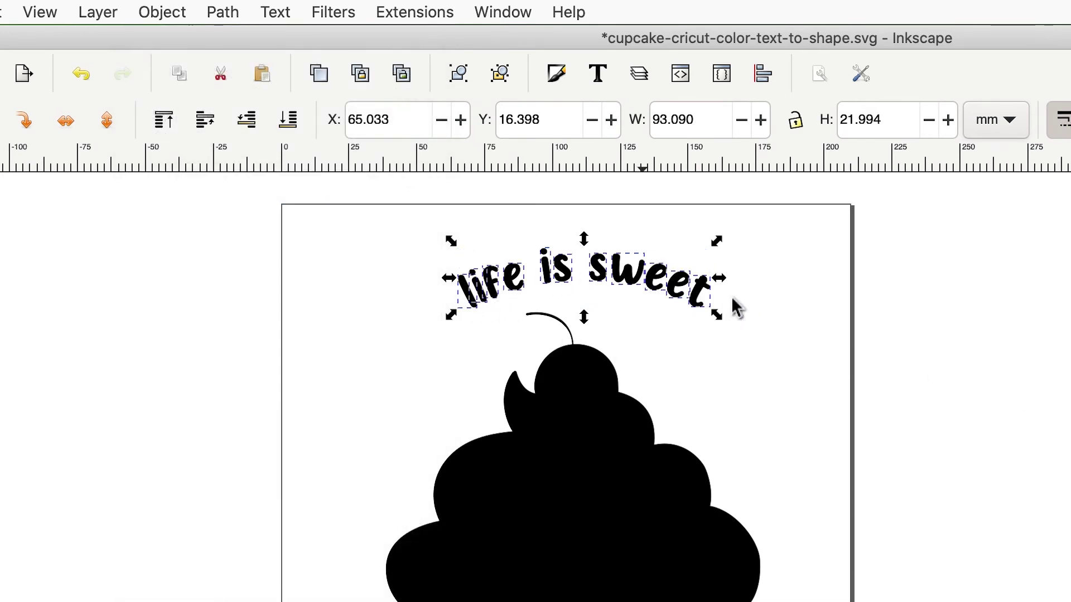
# Select the lettering with the black silhouette and apply Path > Union into a 478-node path.
pyautogui.moveTo(256, 209); pyautogui.dragTo(841, 601)
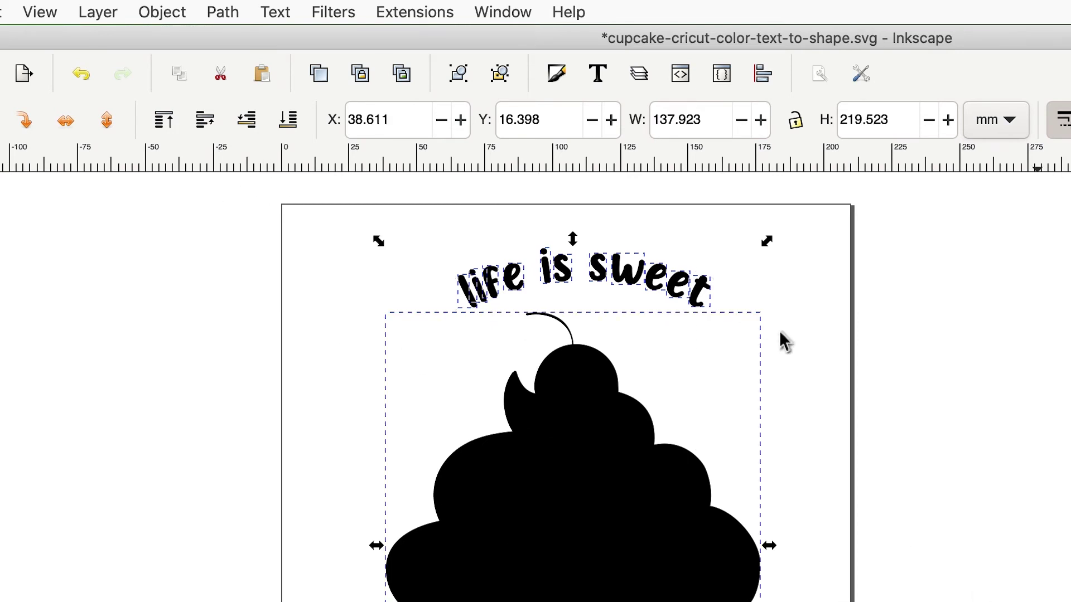
pyautogui.click(223, 13)
pyautogui.click(215, 119)
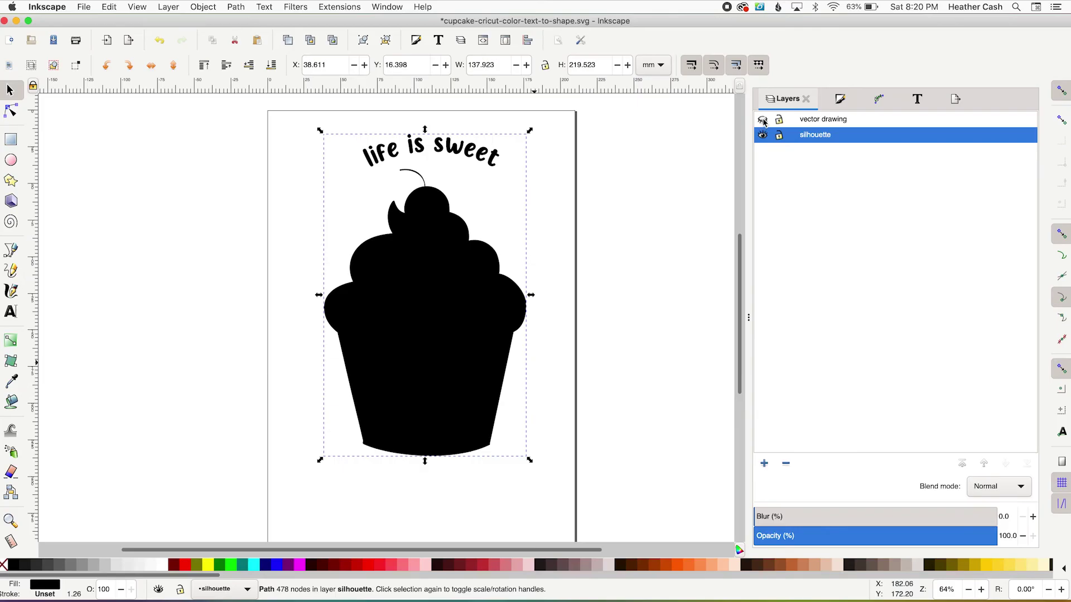
# Make the coloured vector drawing layer visible again, deselect, and save the document.
pyautogui.click(762, 120)
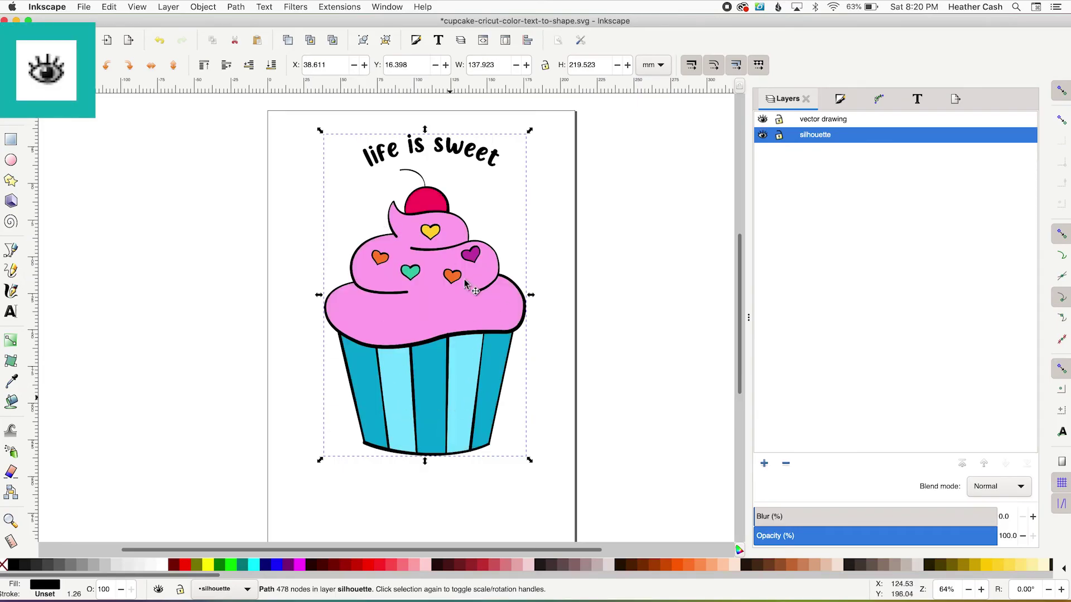
pyautogui.click(636, 311)
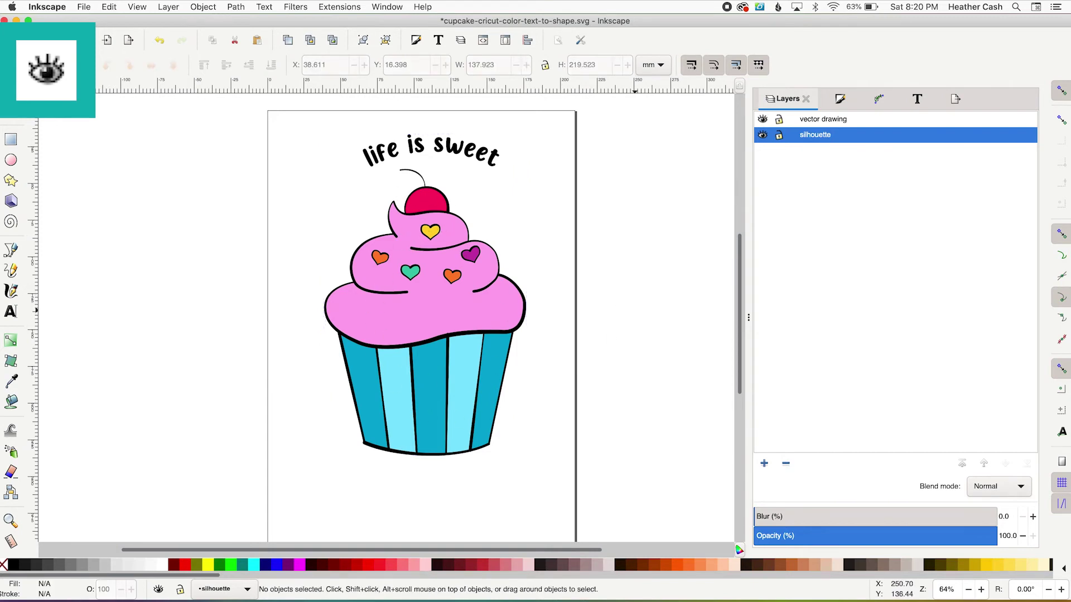
pyautogui.click(84, 8)
pyautogui.click(95, 81)
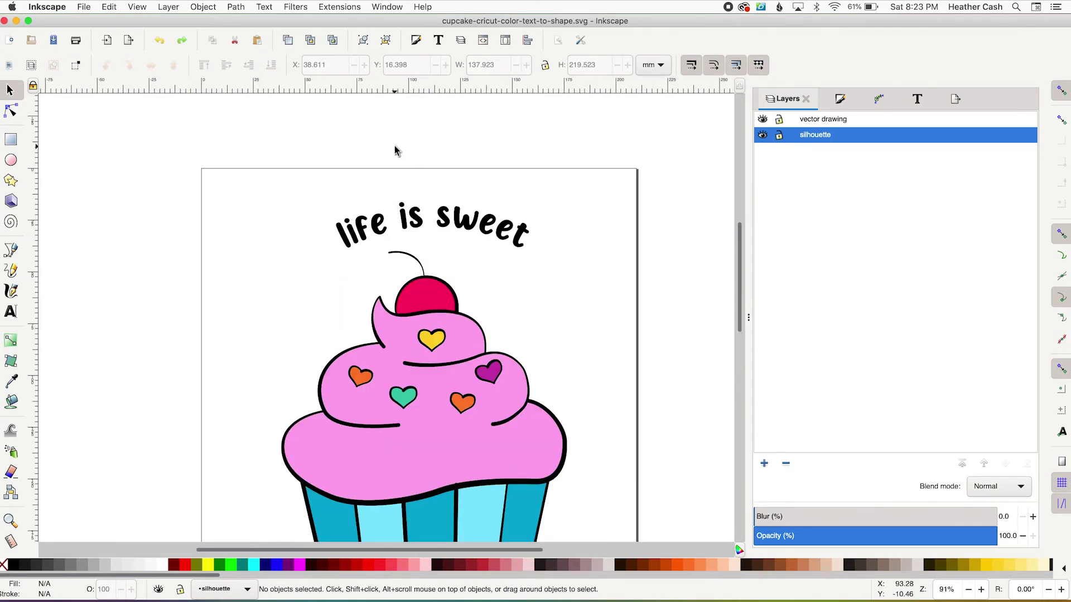
# Zoom in on the lettering and delete the nodes of the i's dot in 'is' from the silhouette path.
pyautogui.press('+')
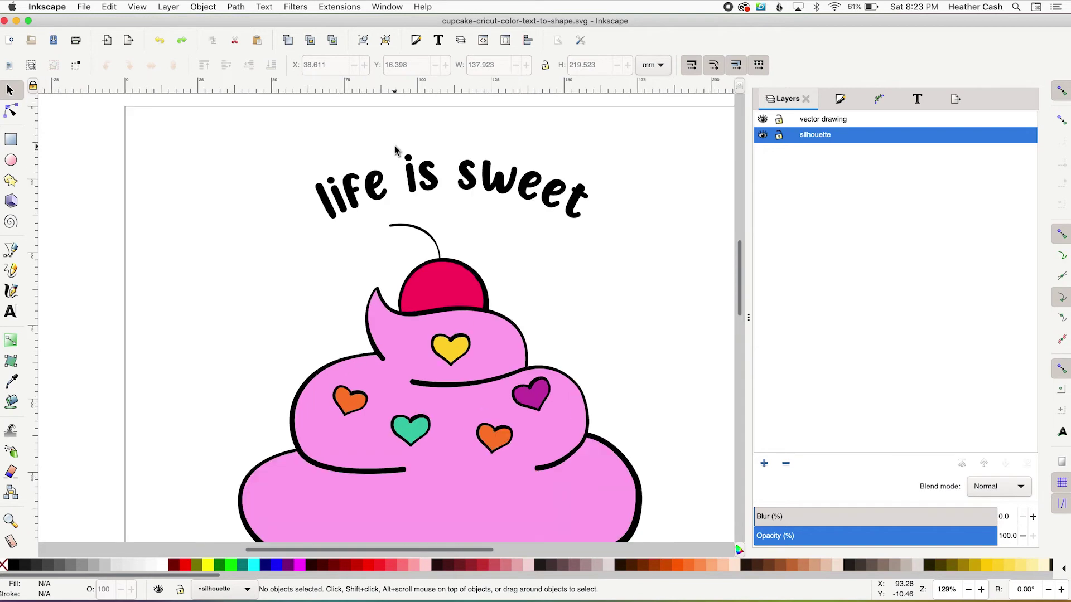
pyautogui.press('+')
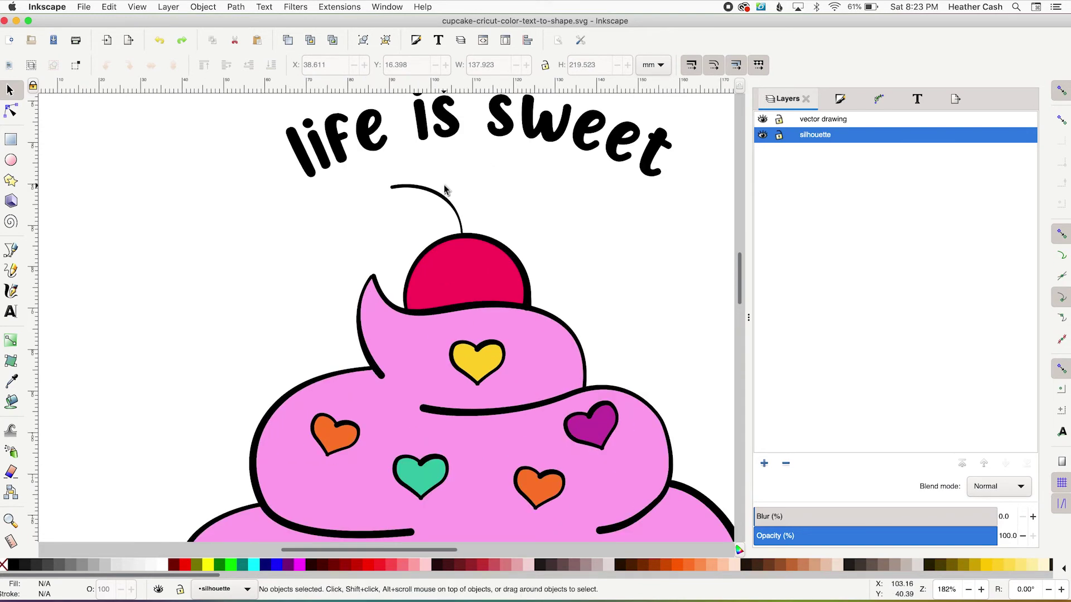
pyautogui.press('+')
pyautogui.moveTo(437, 163); pyautogui.dragTo(358, 306)
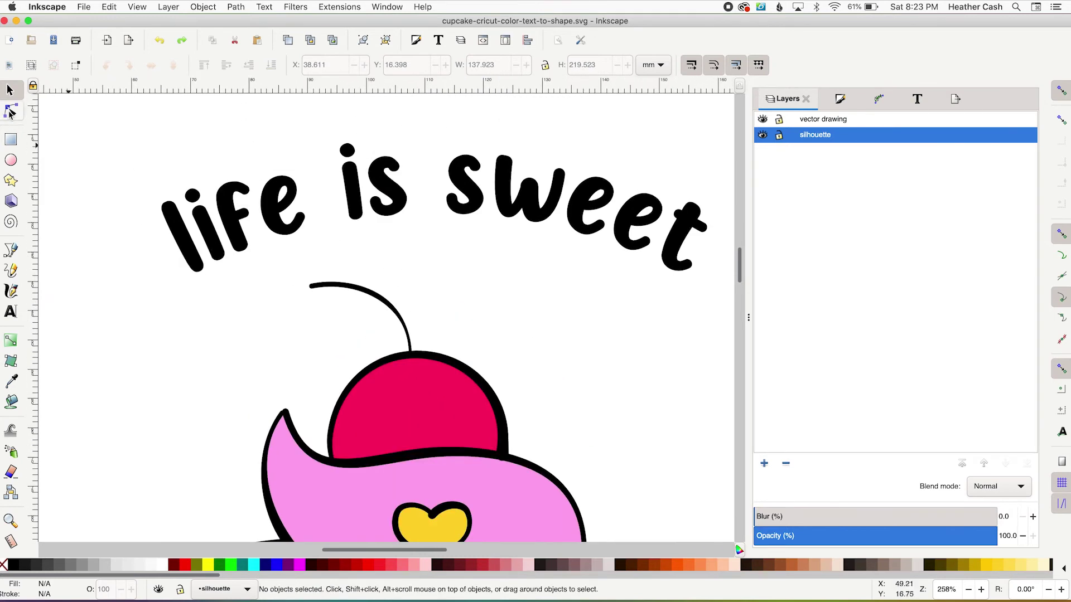
pyautogui.press('n')
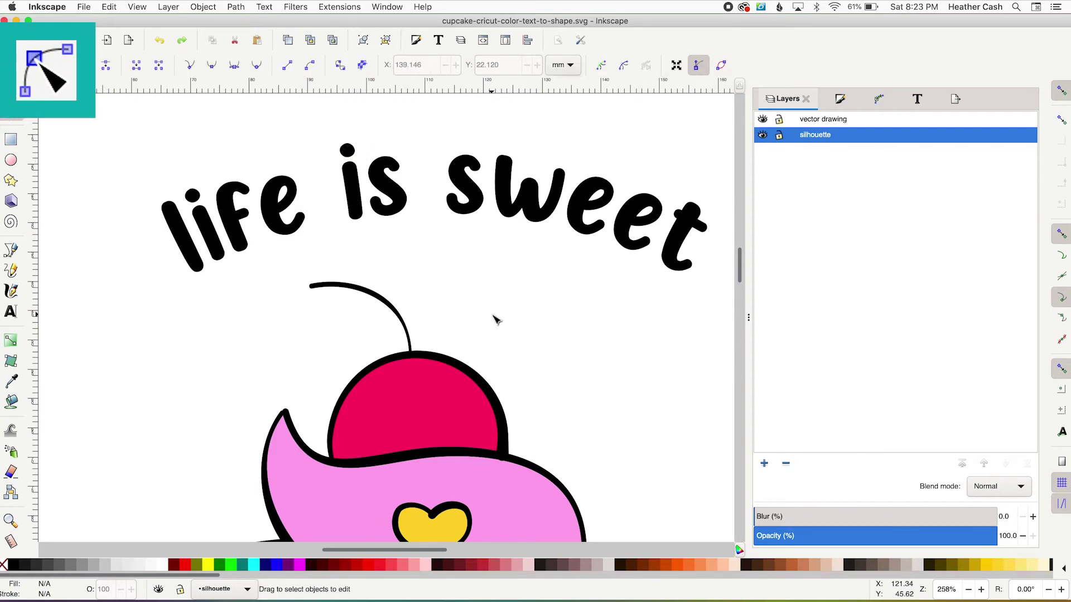
pyautogui.click(349, 155)
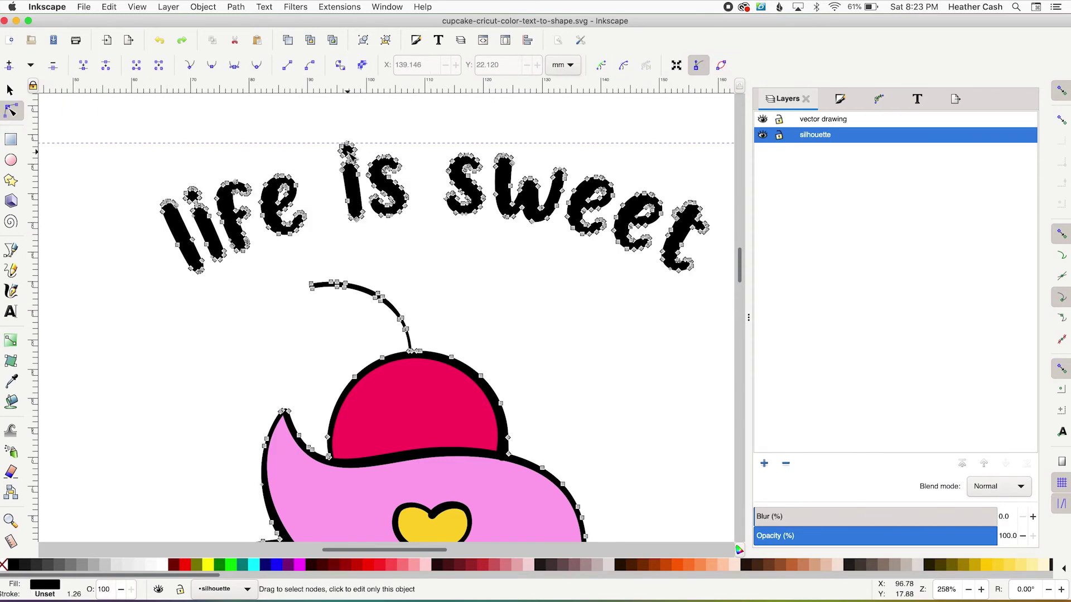
pyautogui.moveTo(319, 124); pyautogui.dragTo(366, 163)
pyautogui.press('Delete')
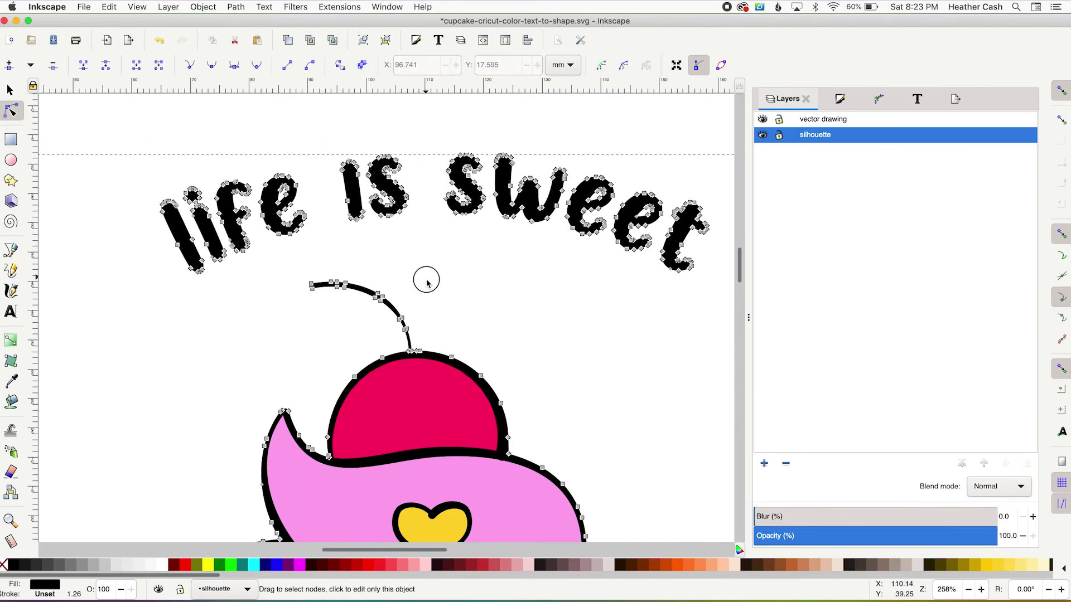
pyautogui.click(430, 284)
pyautogui.scroll(-5, 536, 301)
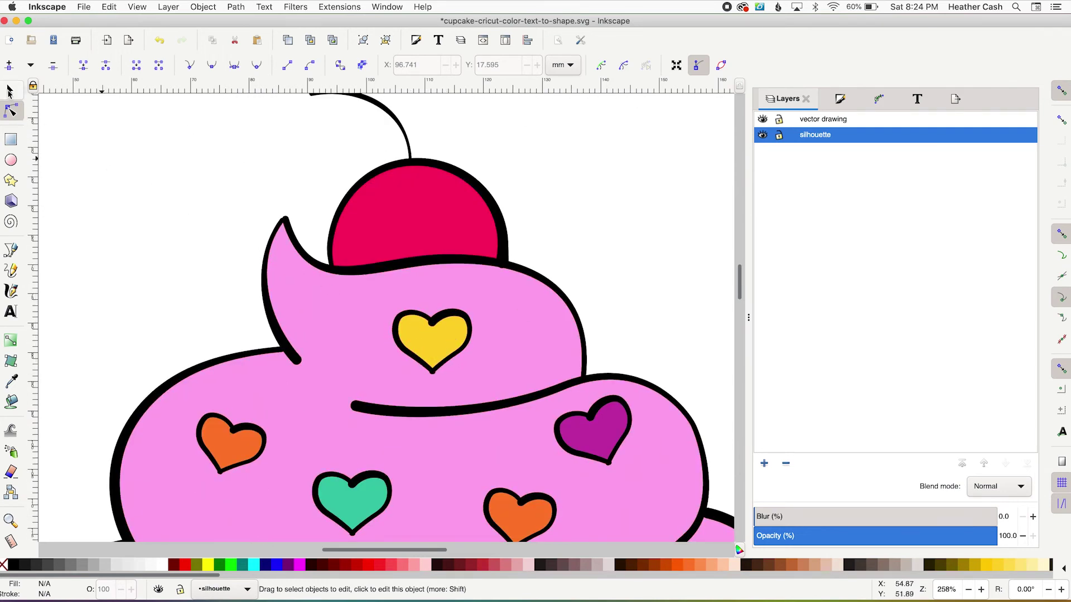
# Copy the yellow frosting heart and place it above the 'is' at X 90.691, Y 8.099 mm.
pyautogui.click(9, 91)
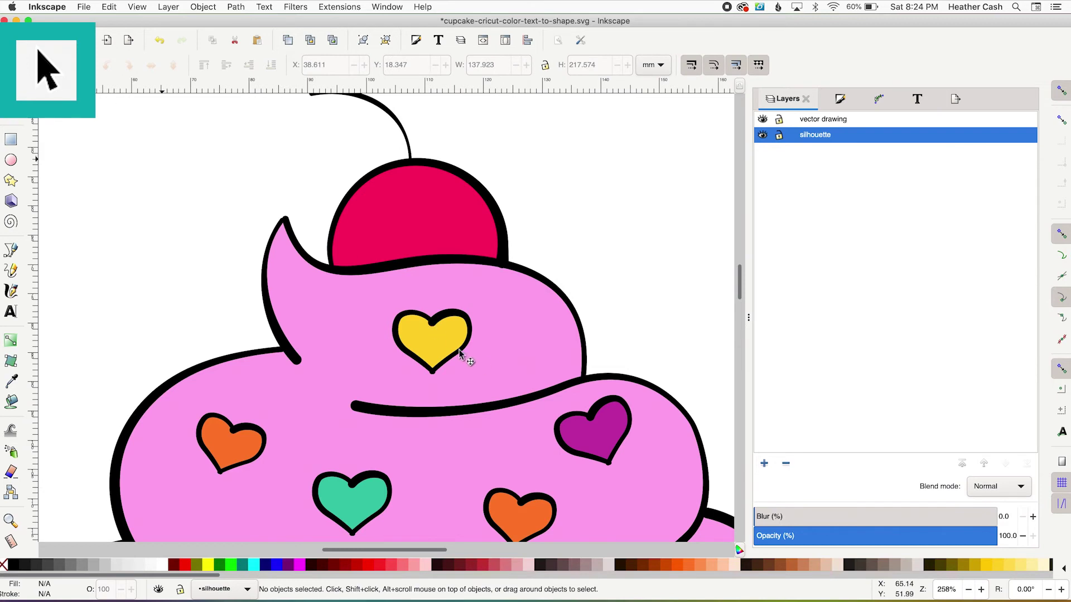
pyautogui.click(433, 343)
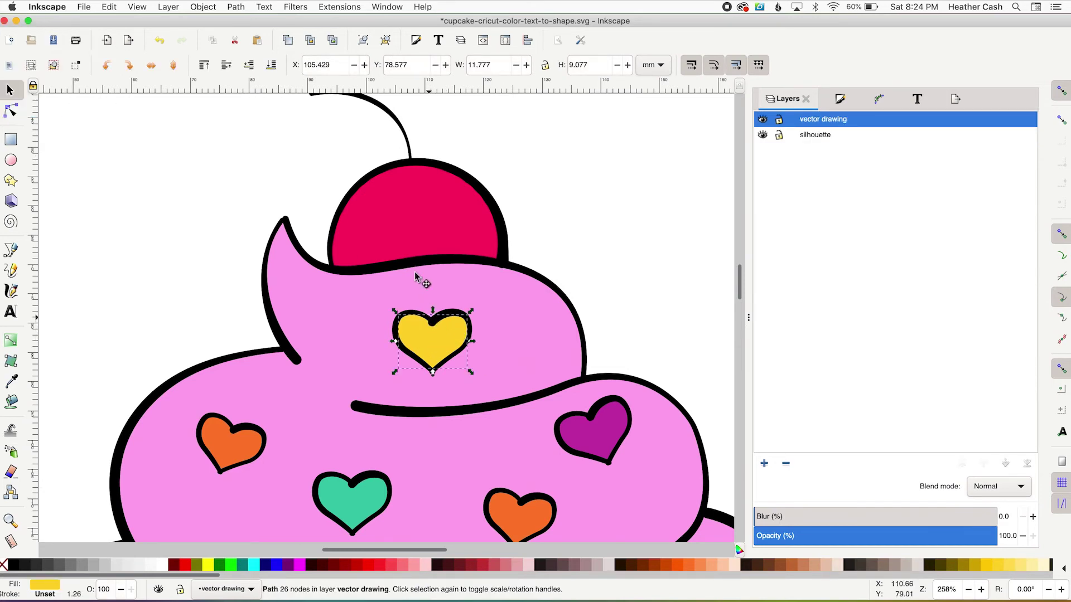
pyautogui.press('space')
pyautogui.moveTo(320, 132); pyautogui.dragTo(328, 338)
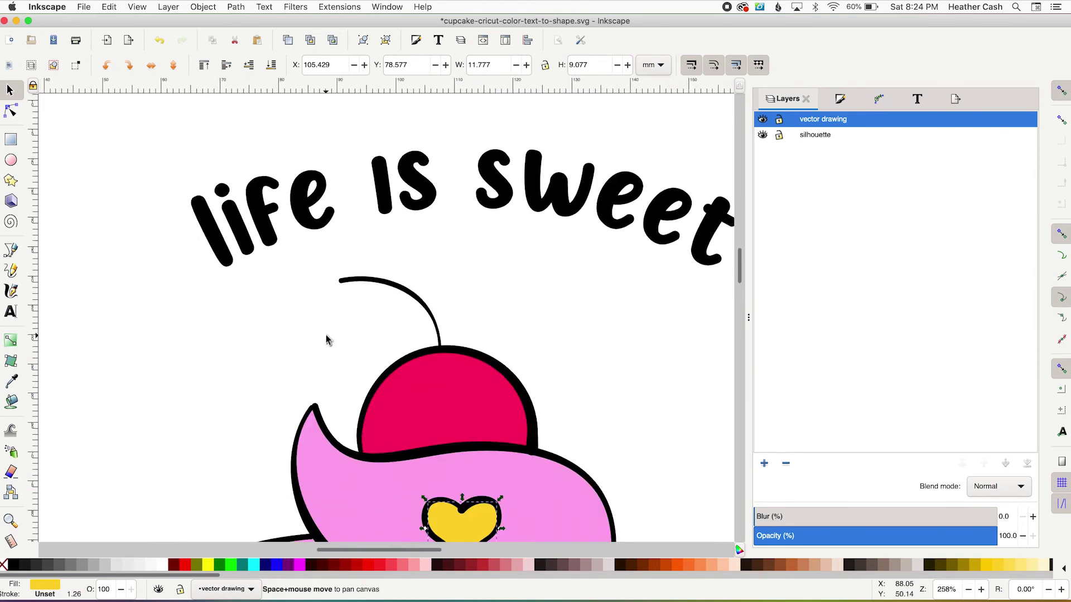
pyautogui.scroll(-4, 330, 254)
pyautogui.hotkey('ctrl', 'v')
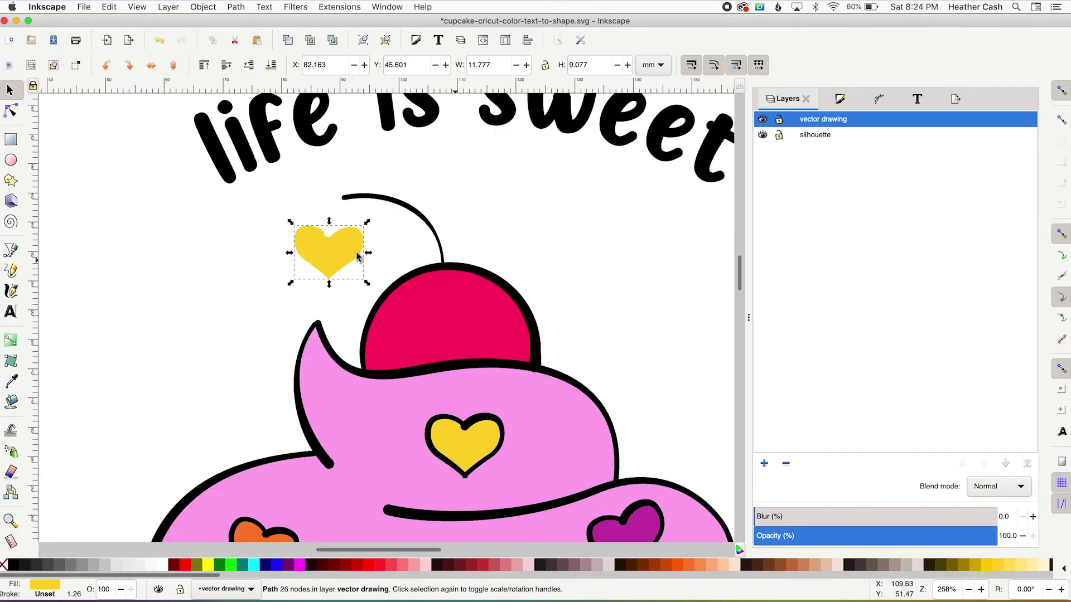
pyautogui.moveTo(342, 224); pyautogui.dragTo(361, 172)
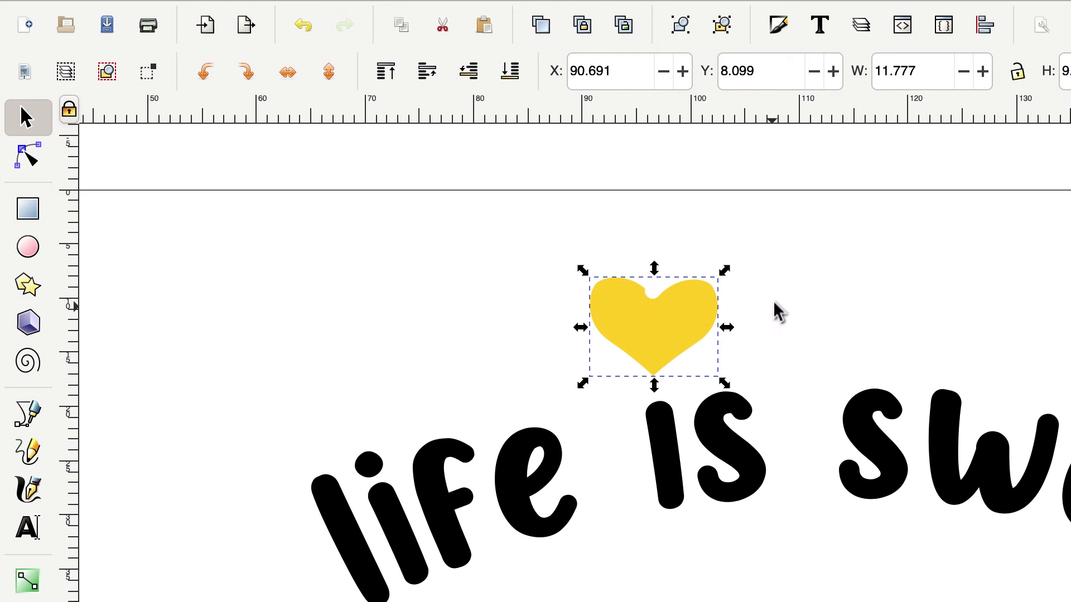
# Zoom in on the heart copy and delete its top-centre node.
pyautogui.press('+')
pyautogui.press('+')
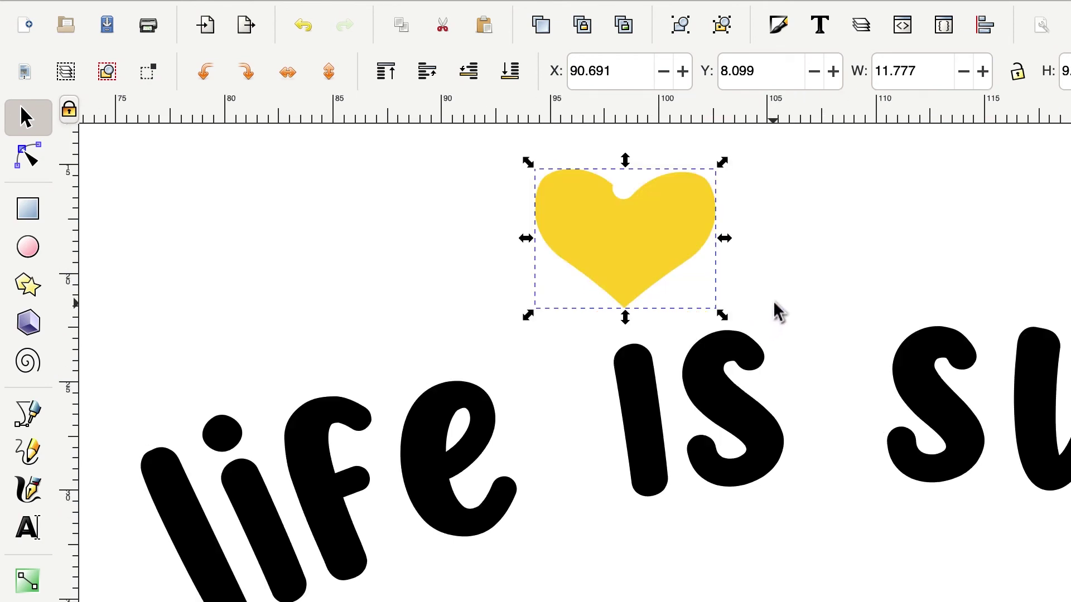
pyautogui.scroll(10, 519, 273)
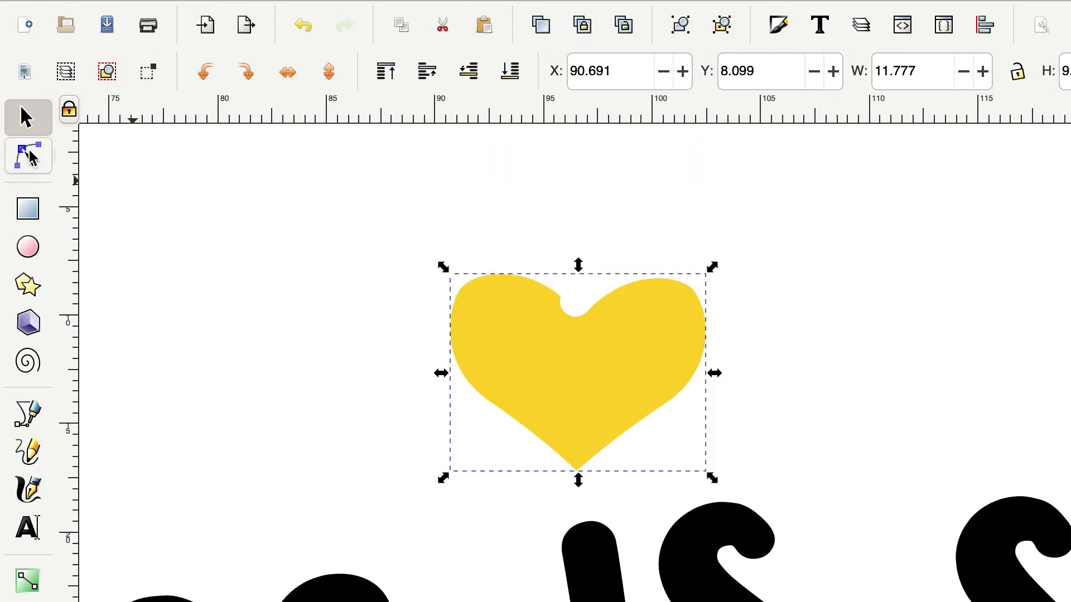
pyautogui.press('n')
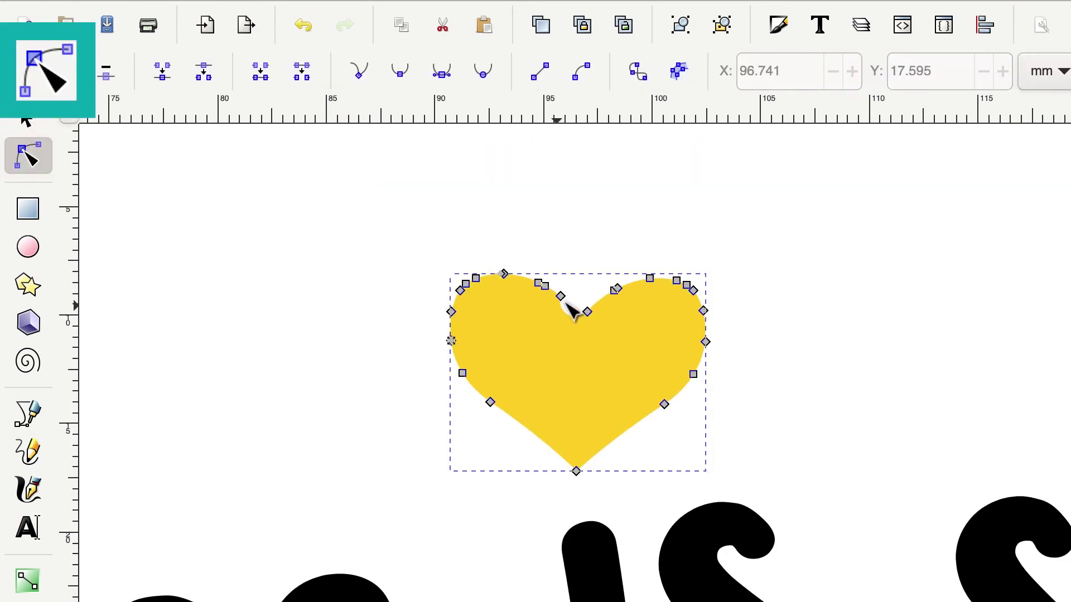
pyautogui.click(562, 297)
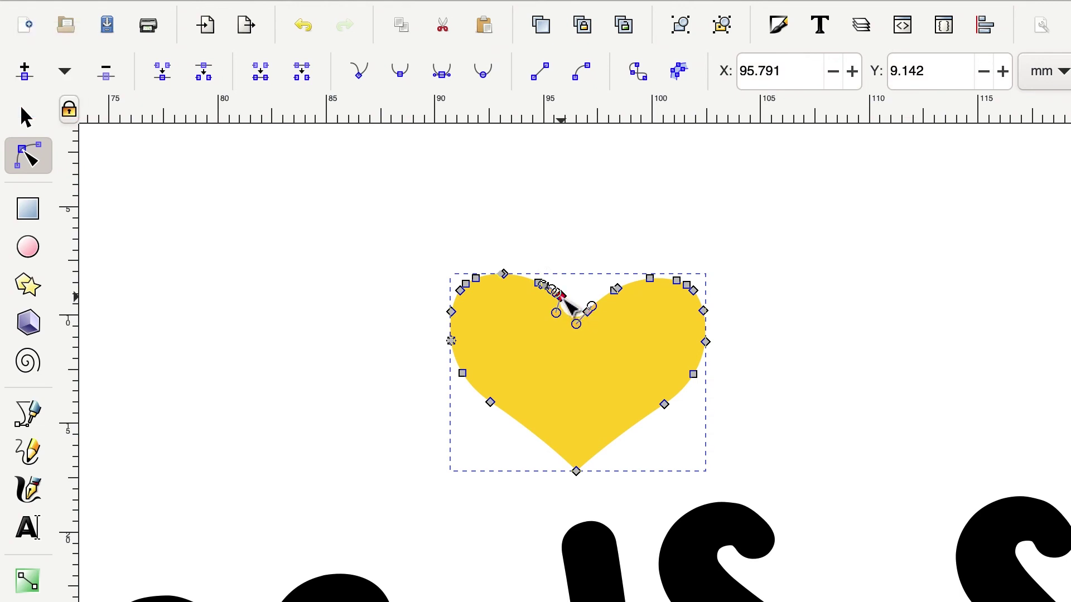
pyautogui.click(106, 74)
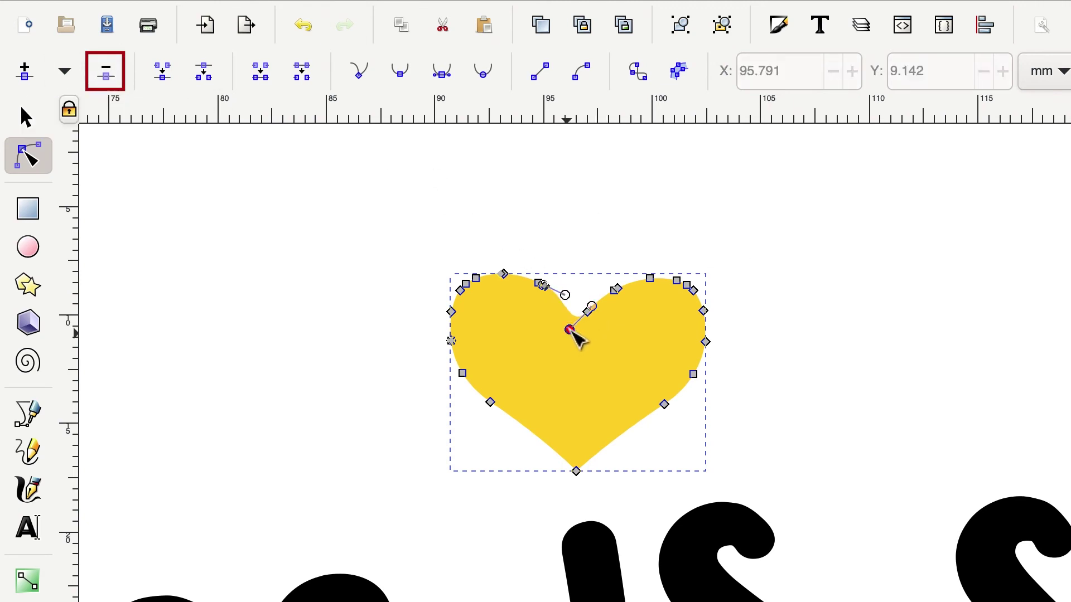
# Retract the dip handle into a cusp and nudge the dip node slightly left.
pyautogui.click(570, 330)
pyautogui.moveTo(569, 331); pyautogui.dragTo(588, 311)
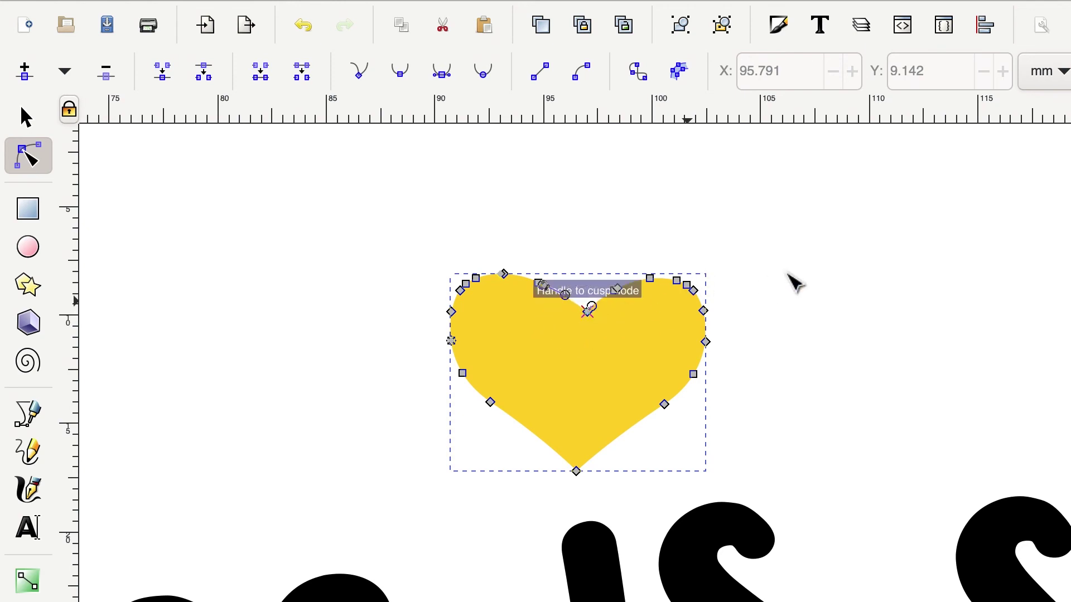
pyautogui.click(795, 283)
pyautogui.click(588, 311)
pyautogui.moveTo(587, 313); pyautogui.dragTo(577, 306)
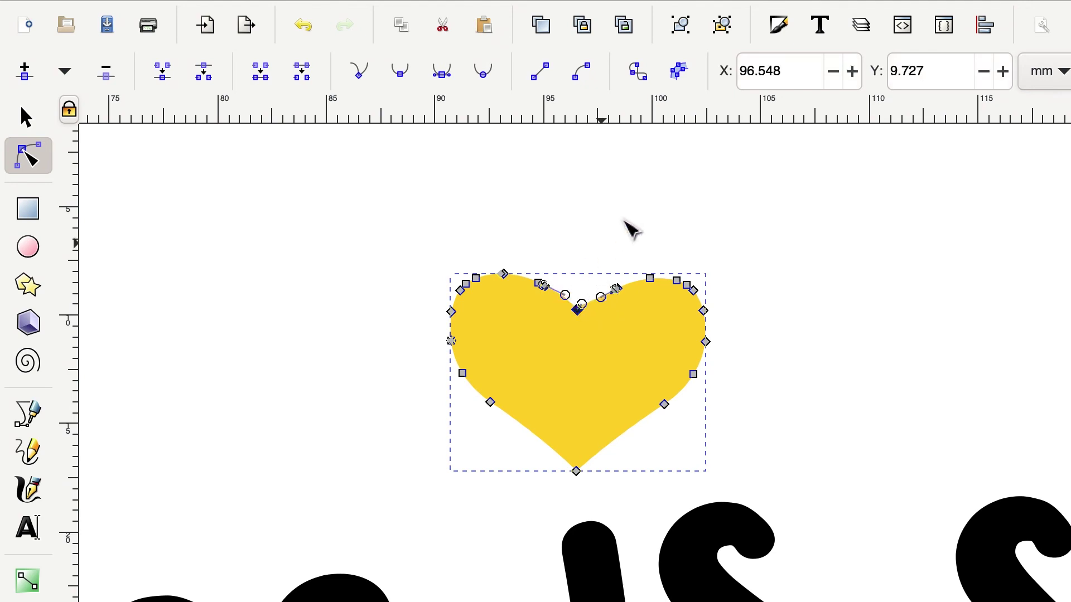
pyautogui.moveTo(584, 250); pyautogui.dragTo(632, 315)
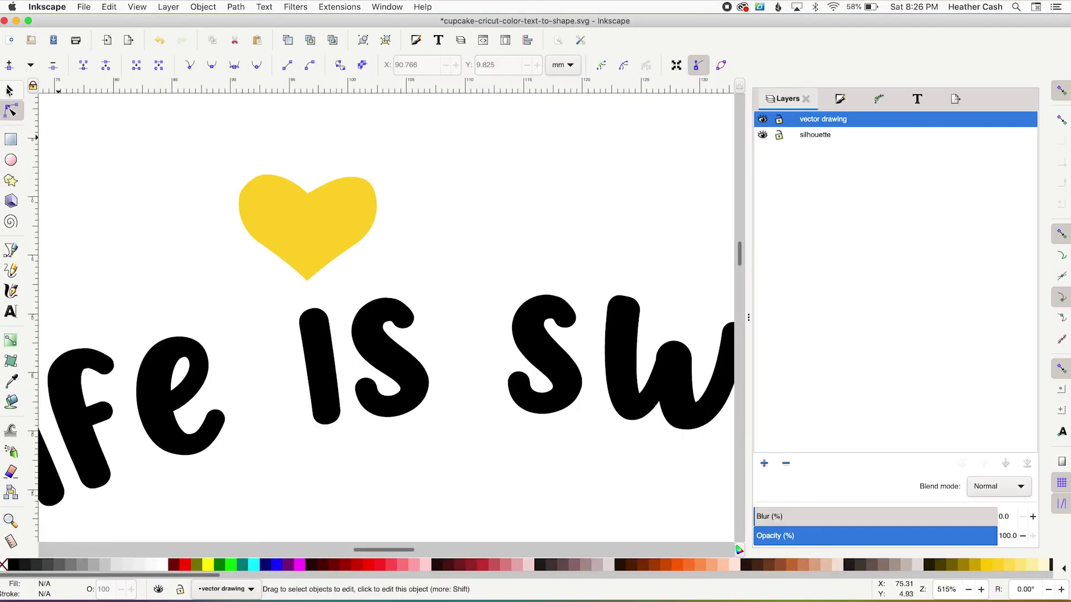
# Fill the yellow heart with black in Fill and Stroke.
pyautogui.press('s')
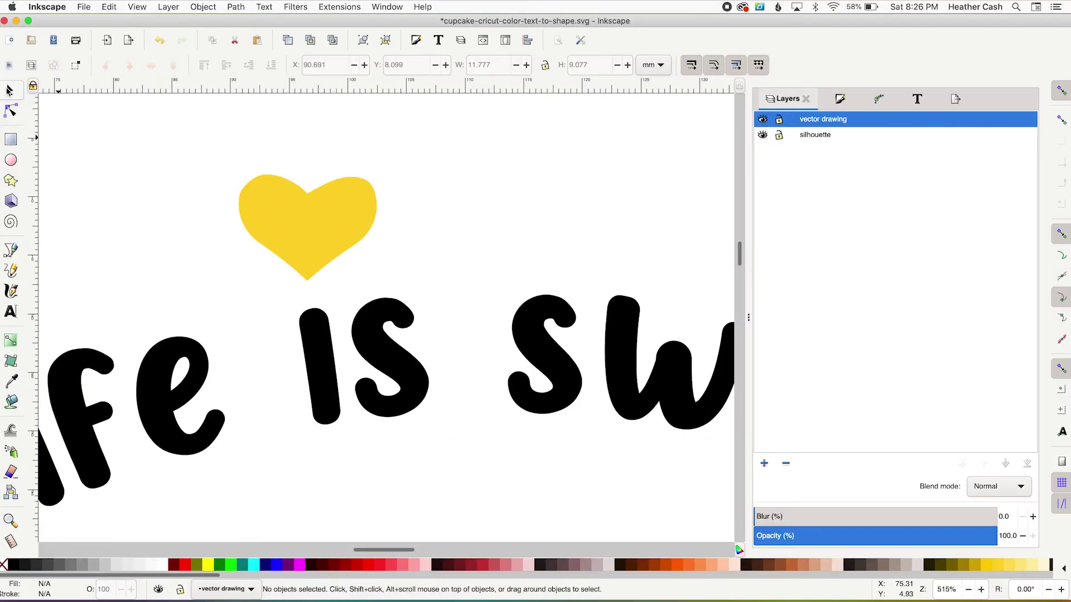
pyautogui.click(342, 233)
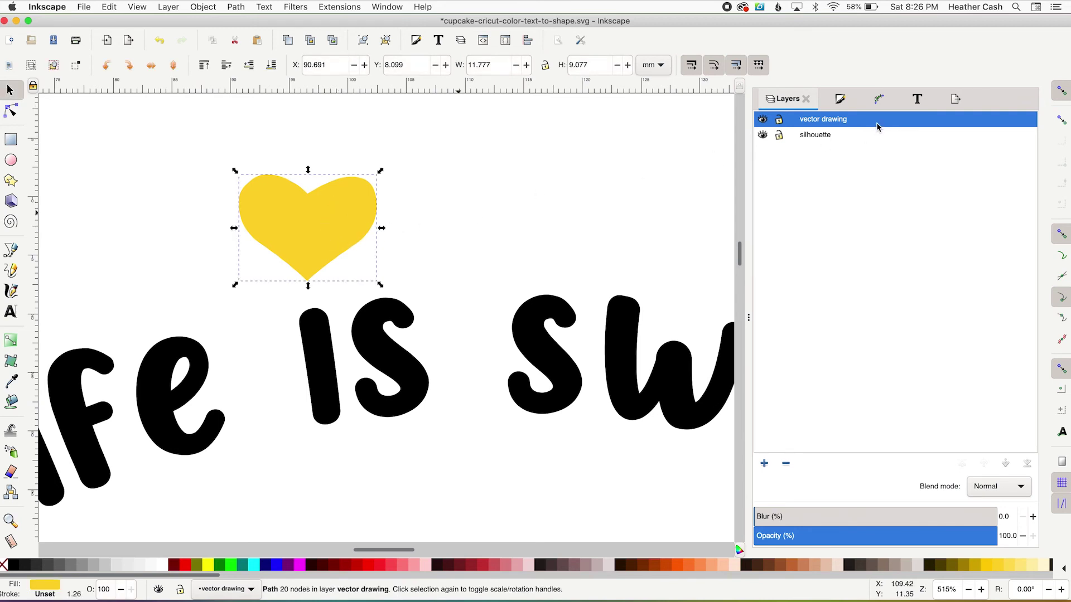
pyautogui.click(839, 99)
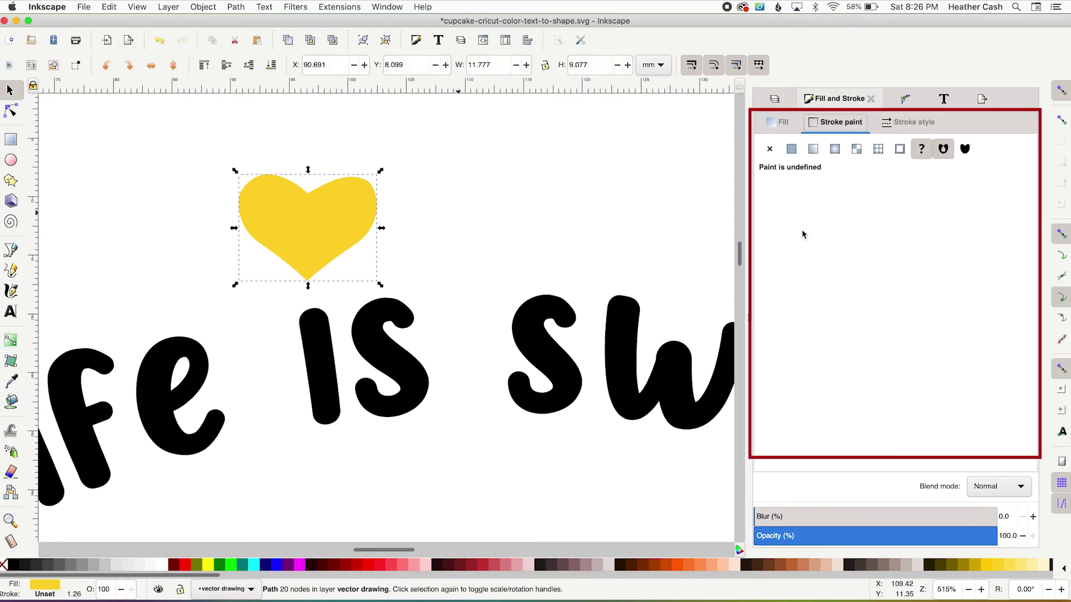
pyautogui.click(785, 128)
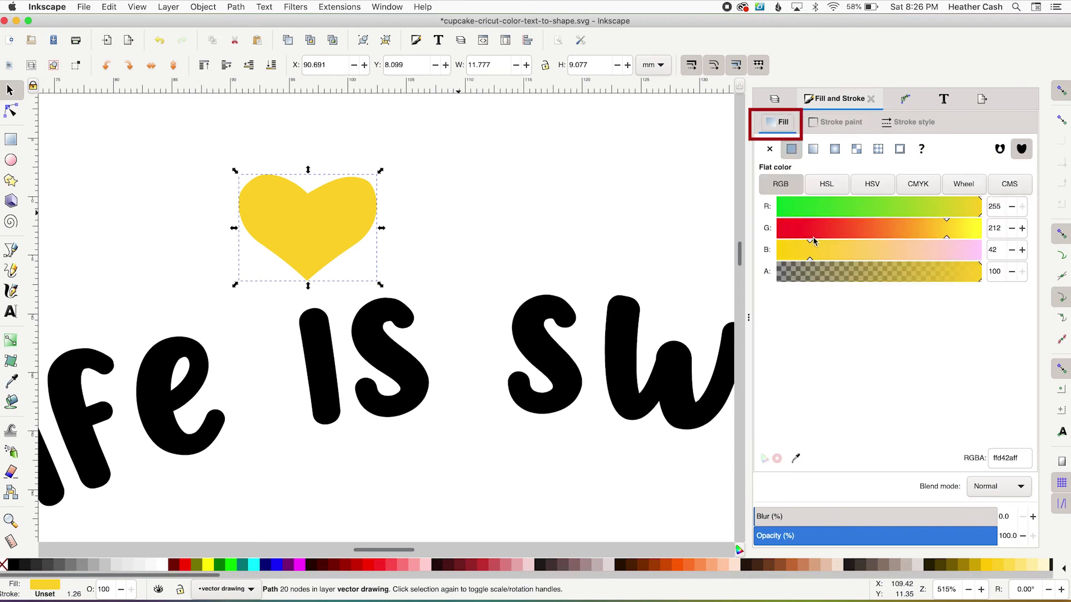
pyautogui.click(43, 565)
# Lock the width/height ratio and shrink the heart to dot size over the i.
pyautogui.moveTo(380, 285); pyautogui.dragTo(299, 225)
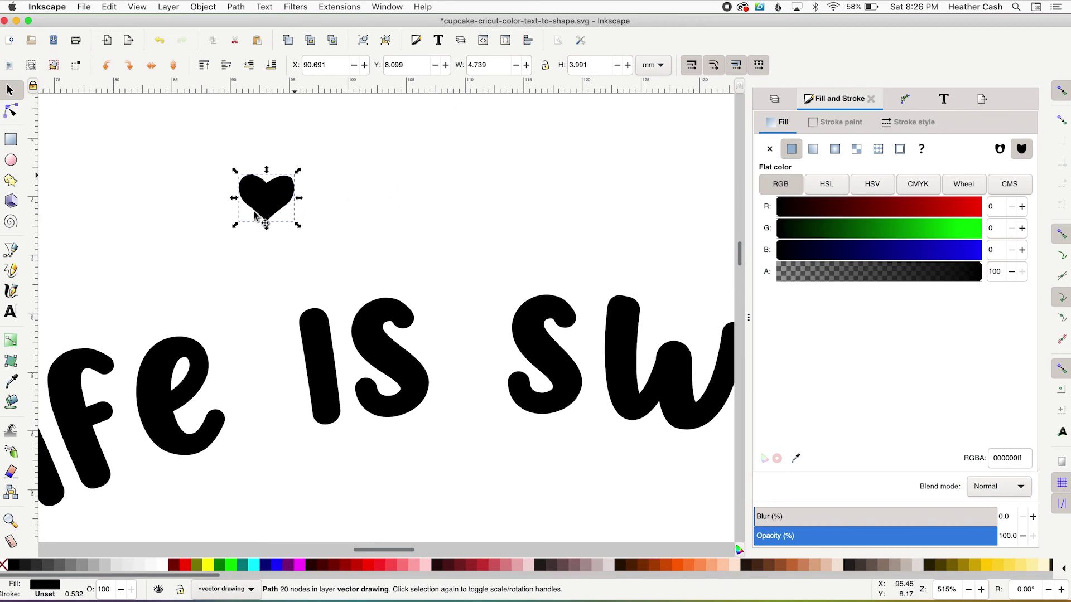
pyautogui.hotkey('ctrl', 'z')
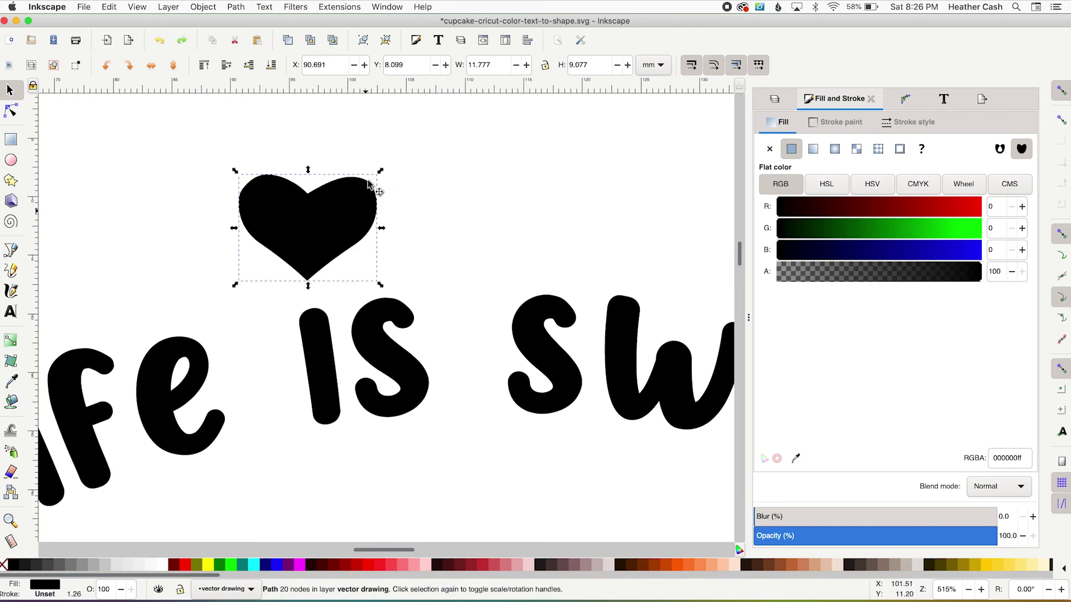
pyautogui.click(546, 66)
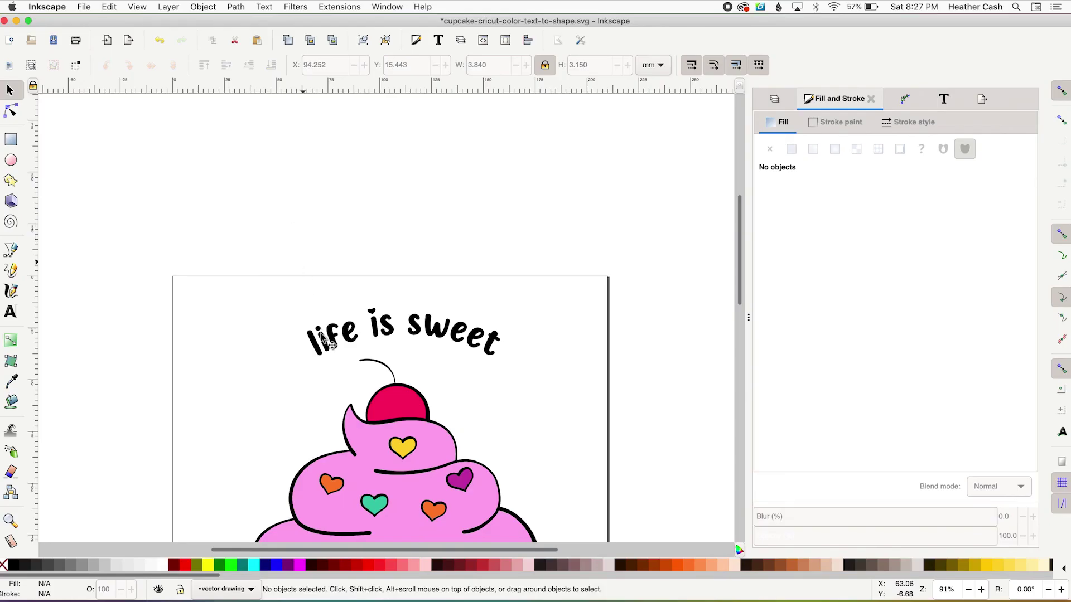
# Select the silhouette and heart dot and Union them into one path.
pyautogui.click(326, 342)
pyautogui.scroll(-3, 318, 282)
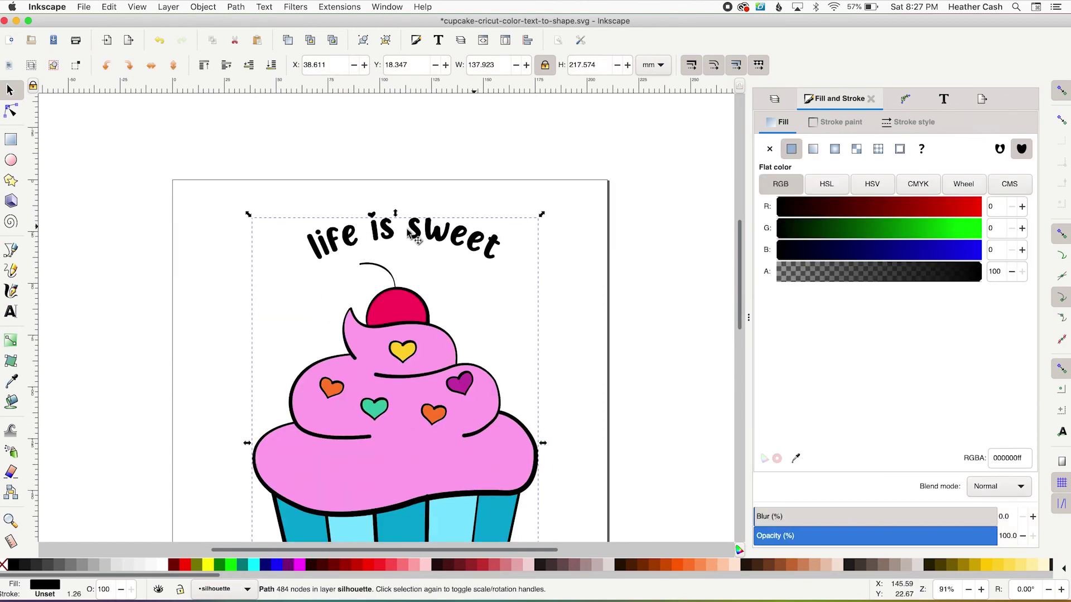
pyautogui.press('shift')
pyautogui.keyDown('shift'); pyautogui.click(534, 223); pyautogui.keyUp('shift')
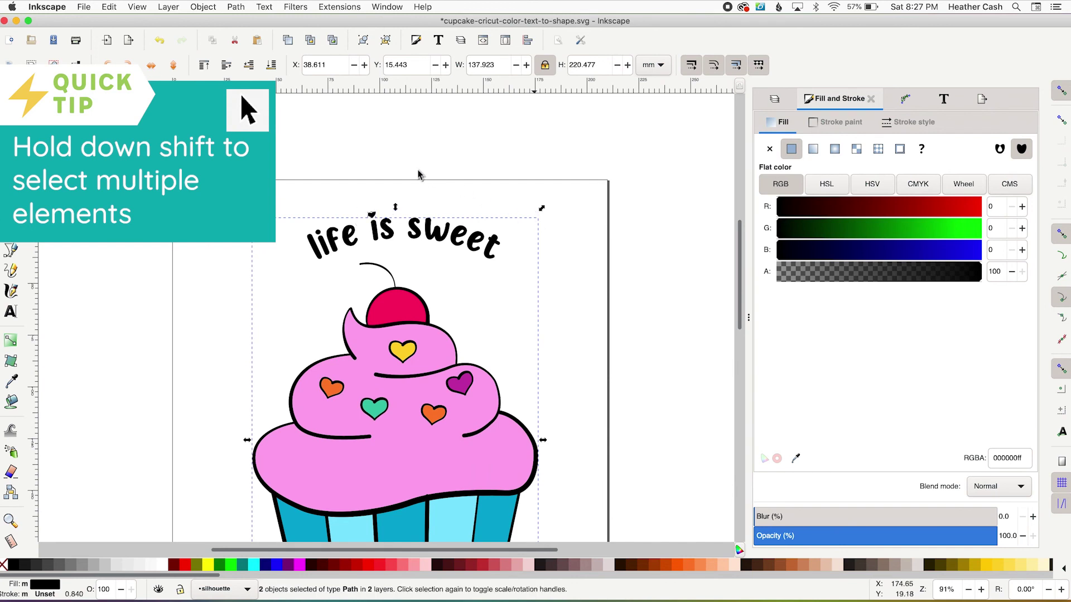
pyautogui.click(236, 7)
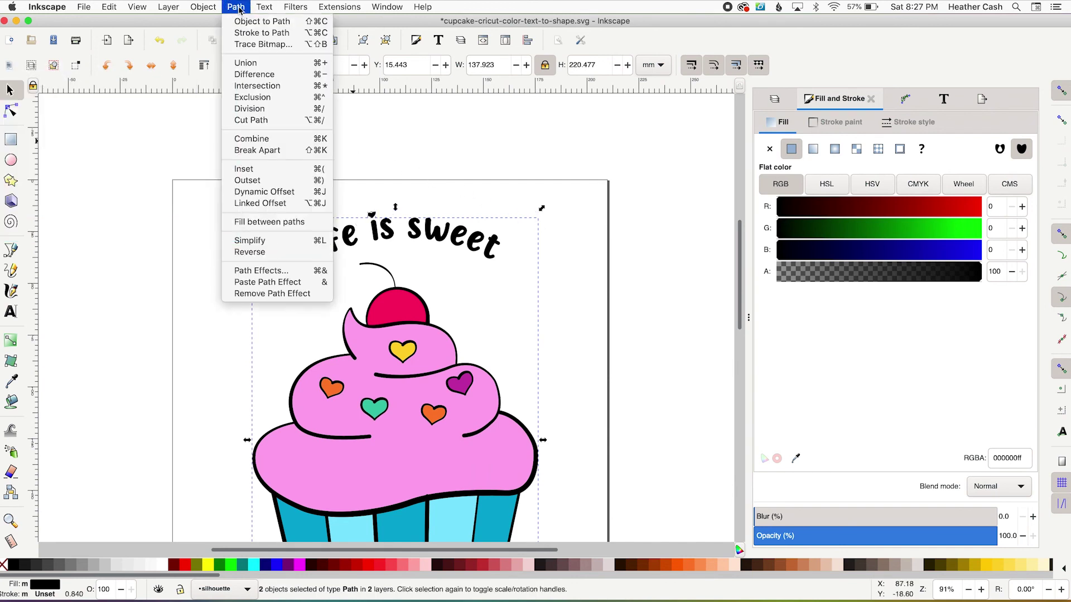
pyautogui.click(622, 261)
pyautogui.keyDown('shift'); pyautogui.click(480, 241); pyautogui.keyUp('shift')
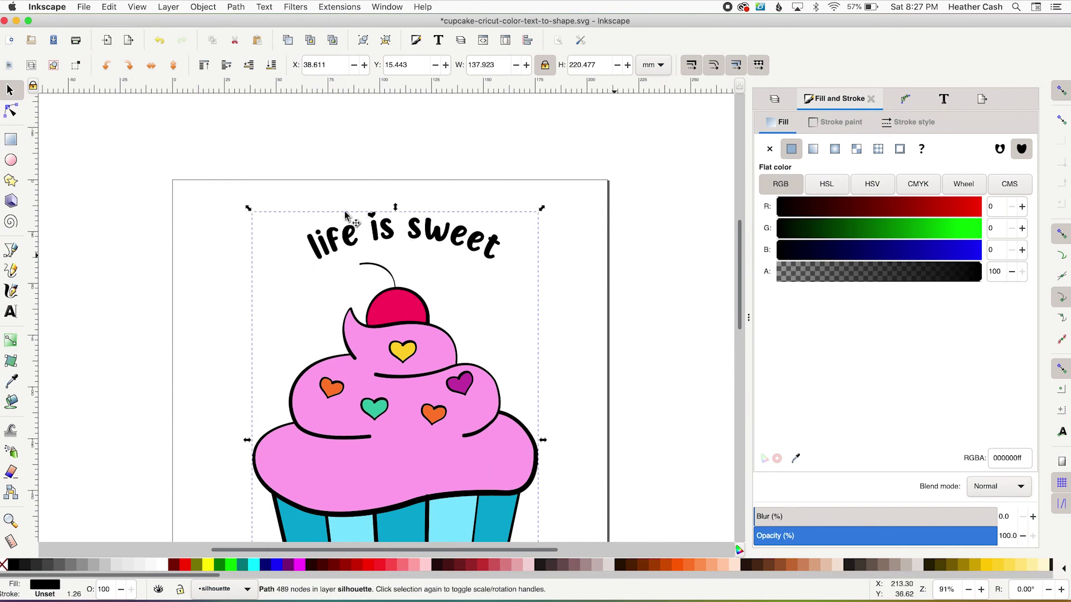
pyautogui.click(11, 111)
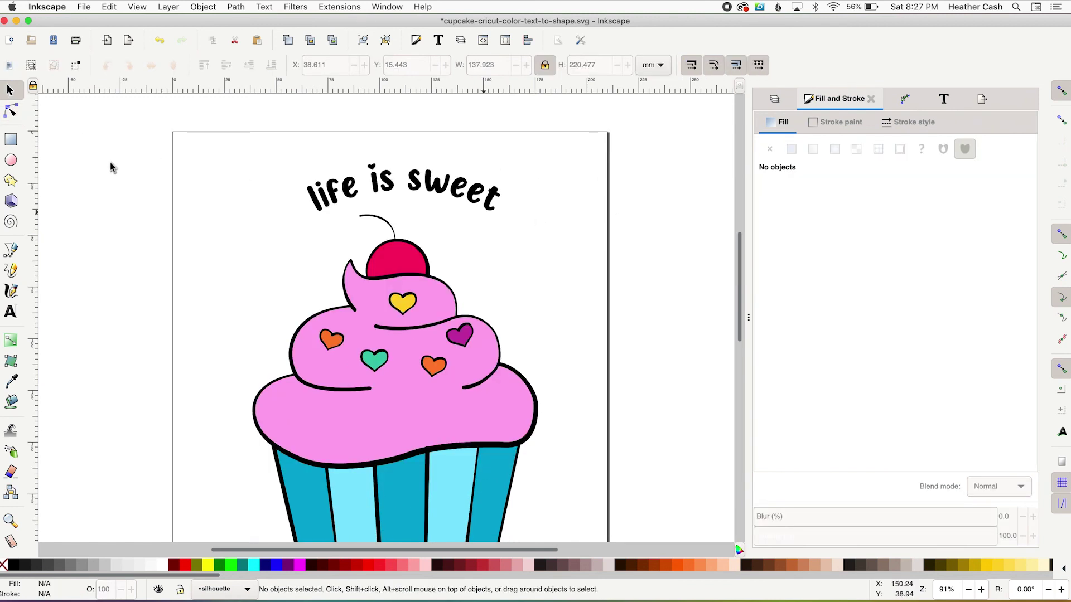
# Save the cupcake file and switch desktops to Cricut Design Space.
pyautogui.click(83, 7)
pyautogui.click(94, 78)
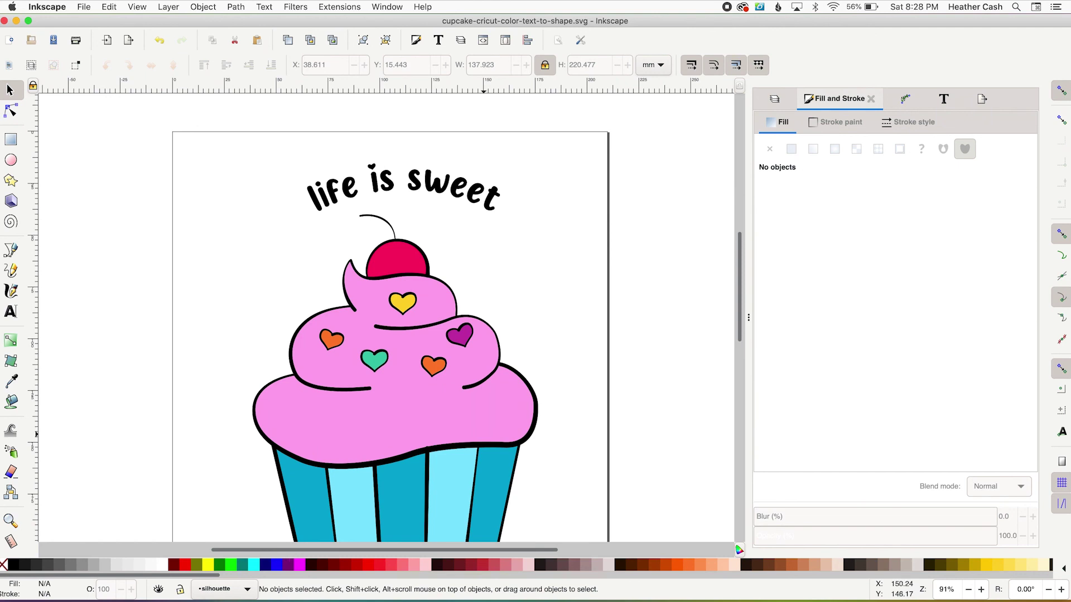
pyautogui.hotkey('ctrl', 'Right')
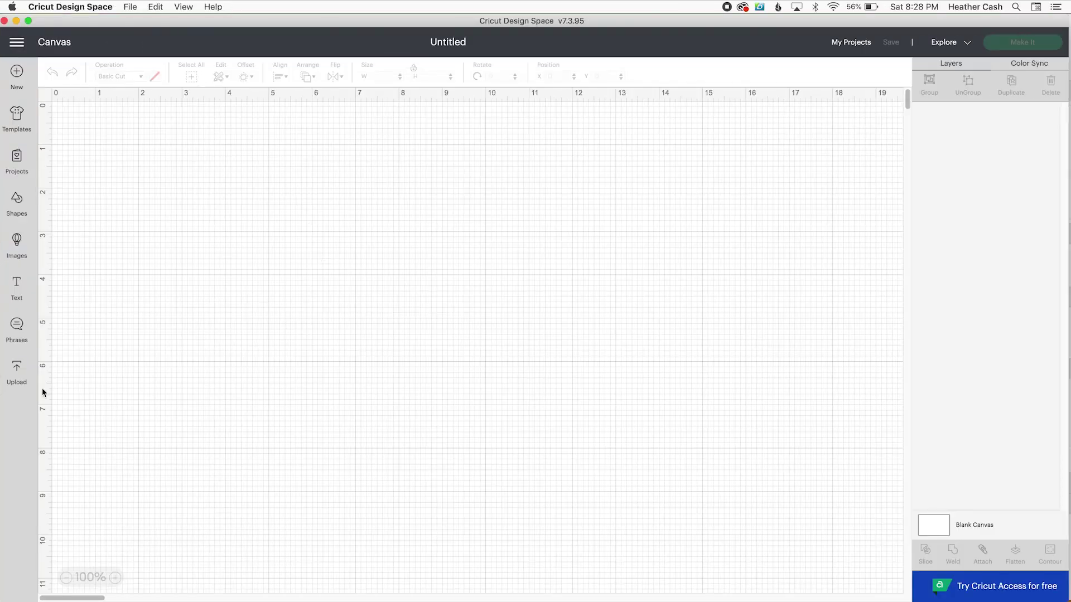
# Add the uploaded life is sweet cupcake image to the canvas and nudge it right.
pyautogui.click(21, 377)
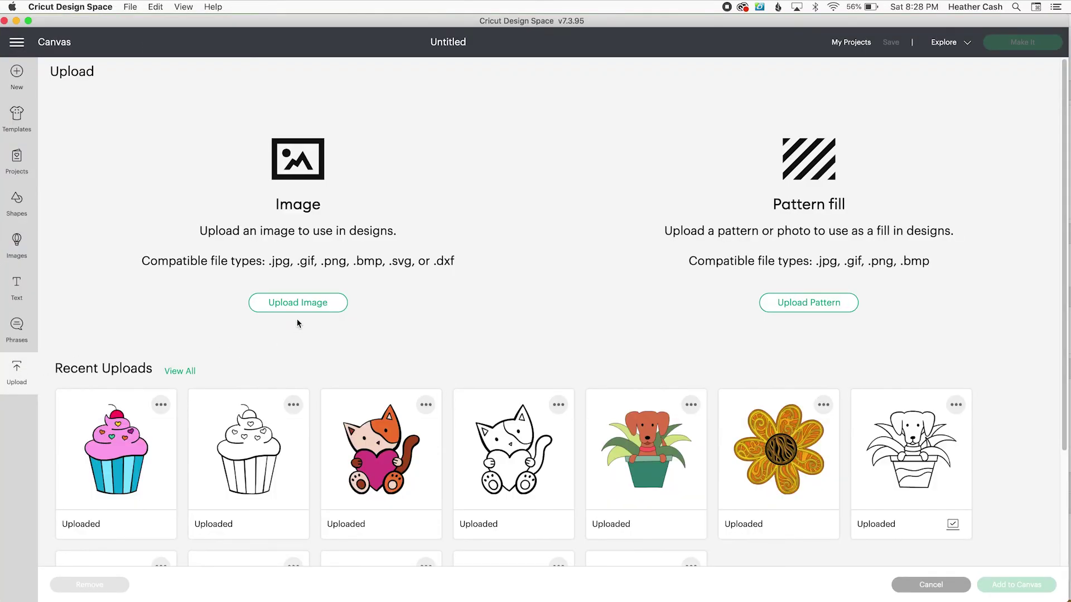
pyautogui.click(94, 471)
pyautogui.click(1004, 586)
pyautogui.moveTo(337, 346); pyautogui.dragTo(353, 345)
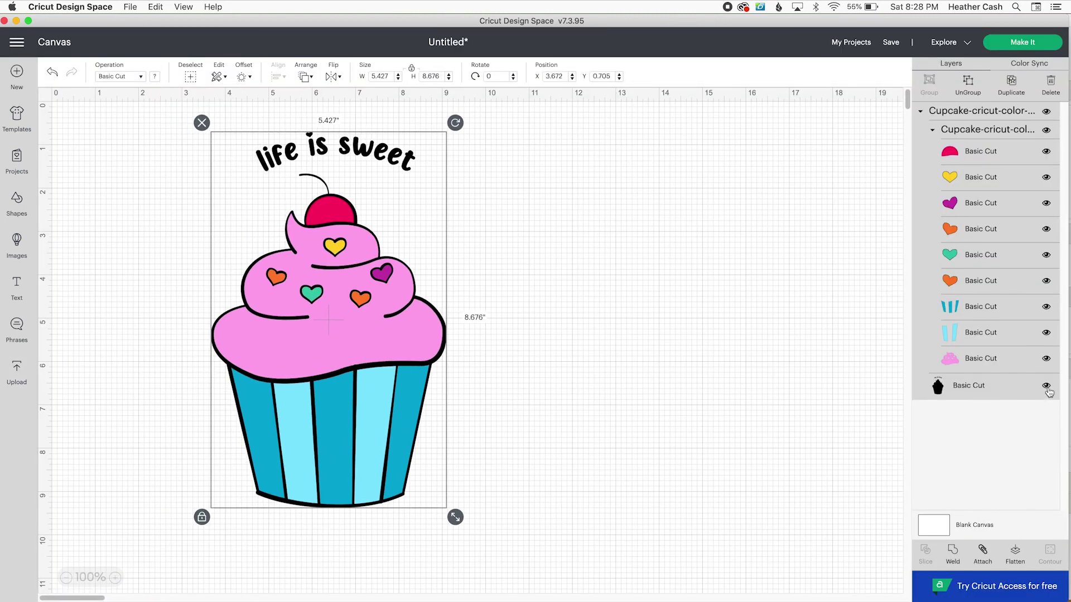
# Toggle visibility of the silhouette, dark-blue and light-blue stripe layers to check them.
pyautogui.click(980, 384)
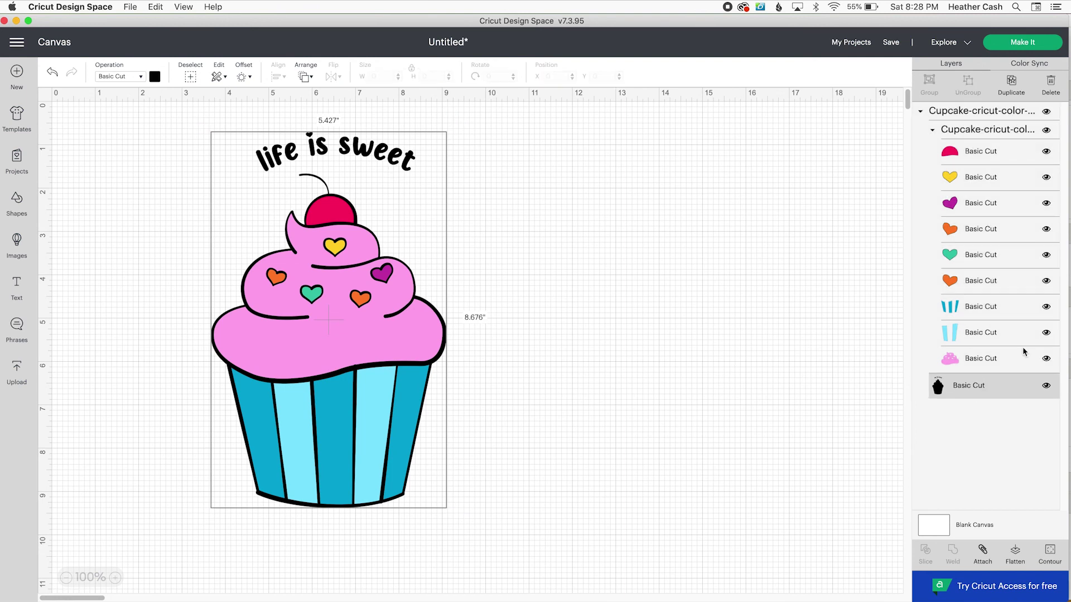
pyautogui.click(1045, 388)
pyautogui.click(1047, 389)
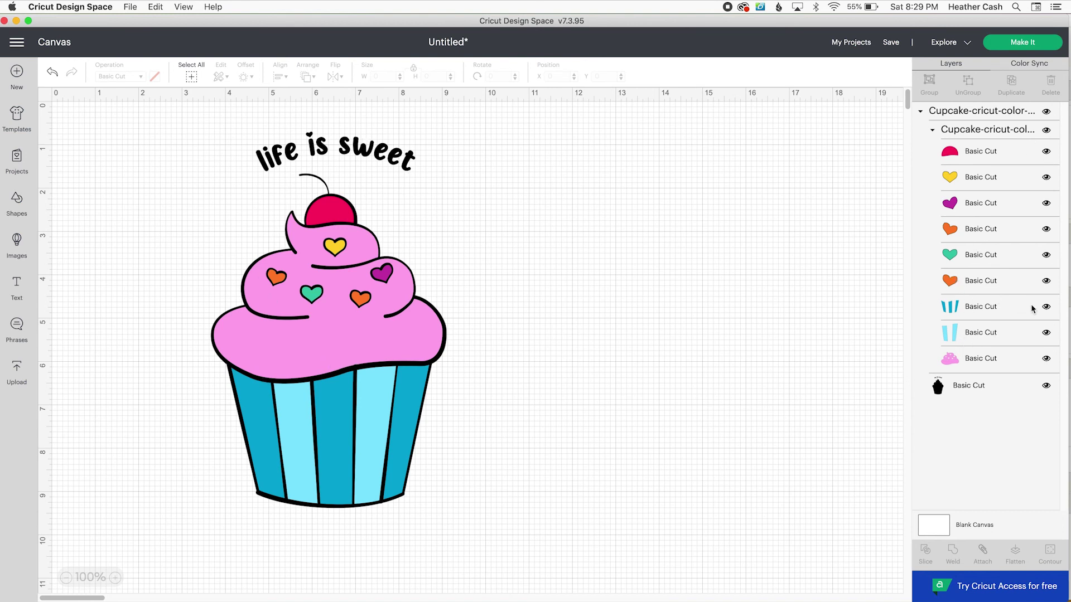
pyautogui.click(1047, 307)
pyautogui.click(1046, 307)
pyautogui.click(1049, 334)
pyautogui.click(1047, 334)
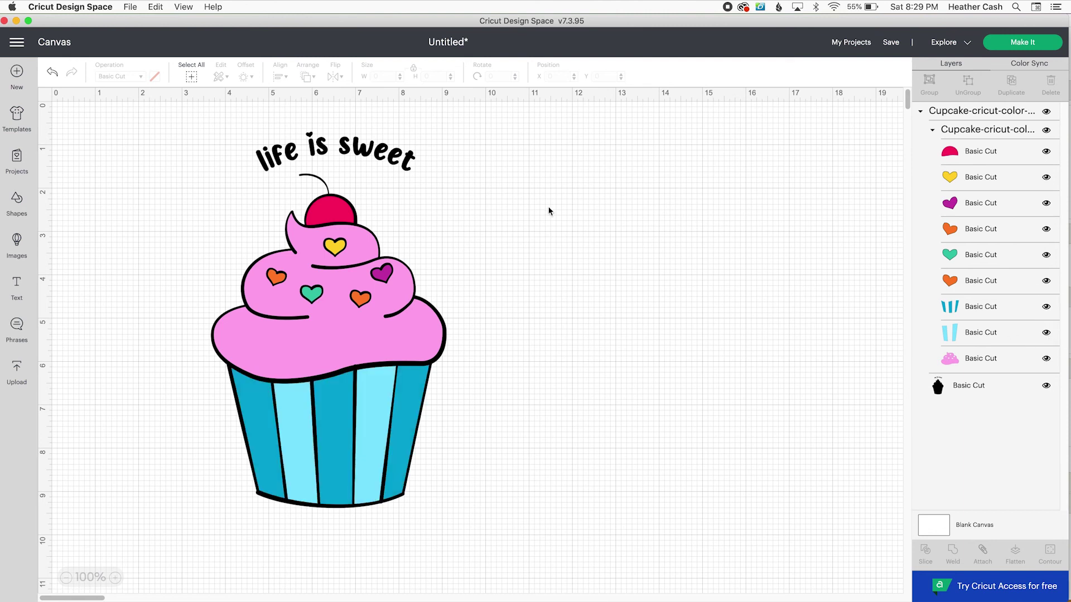